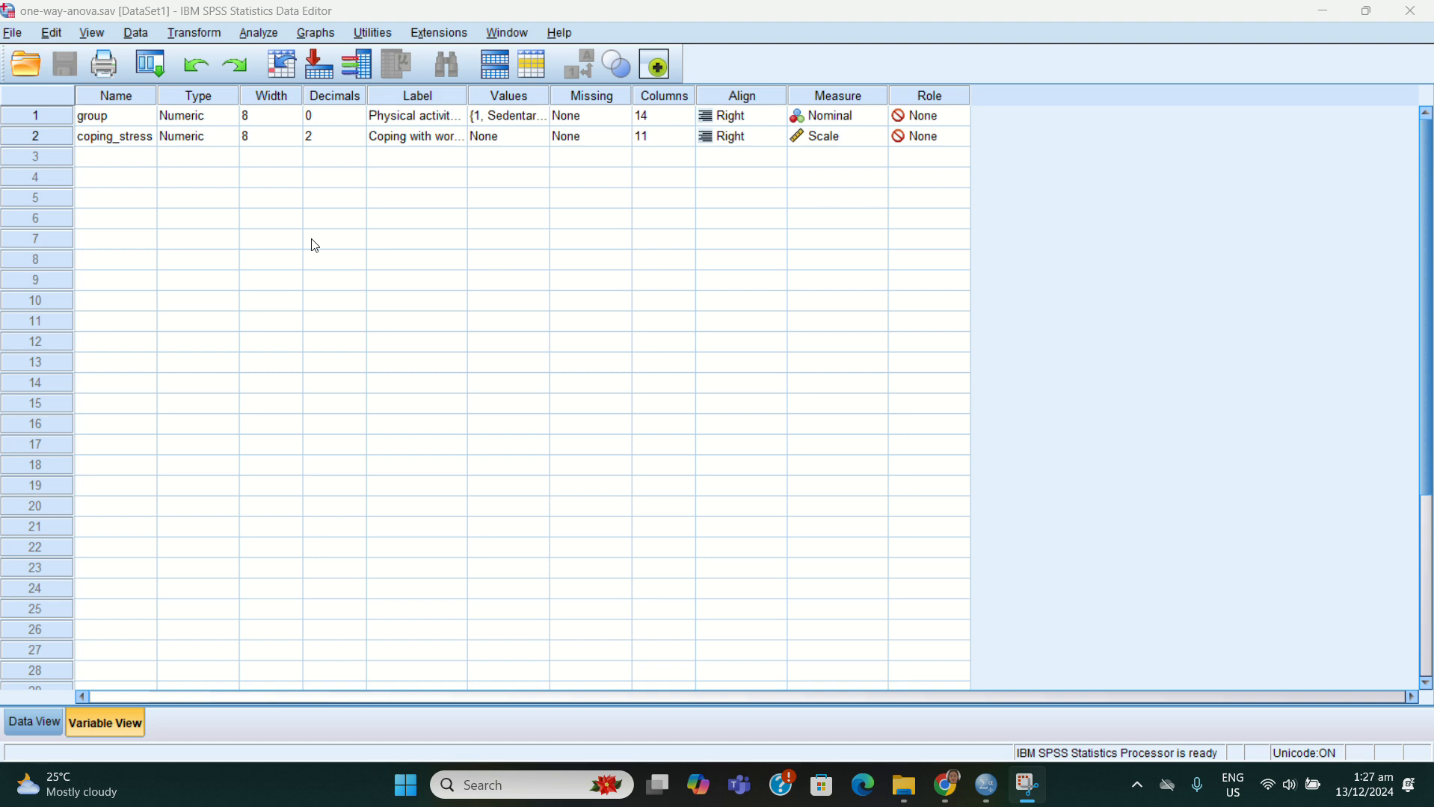
- Widen the Label column in Variable View until both variable labels are fully readable
{"action": "left_click", "coordinate": [480, 97]}
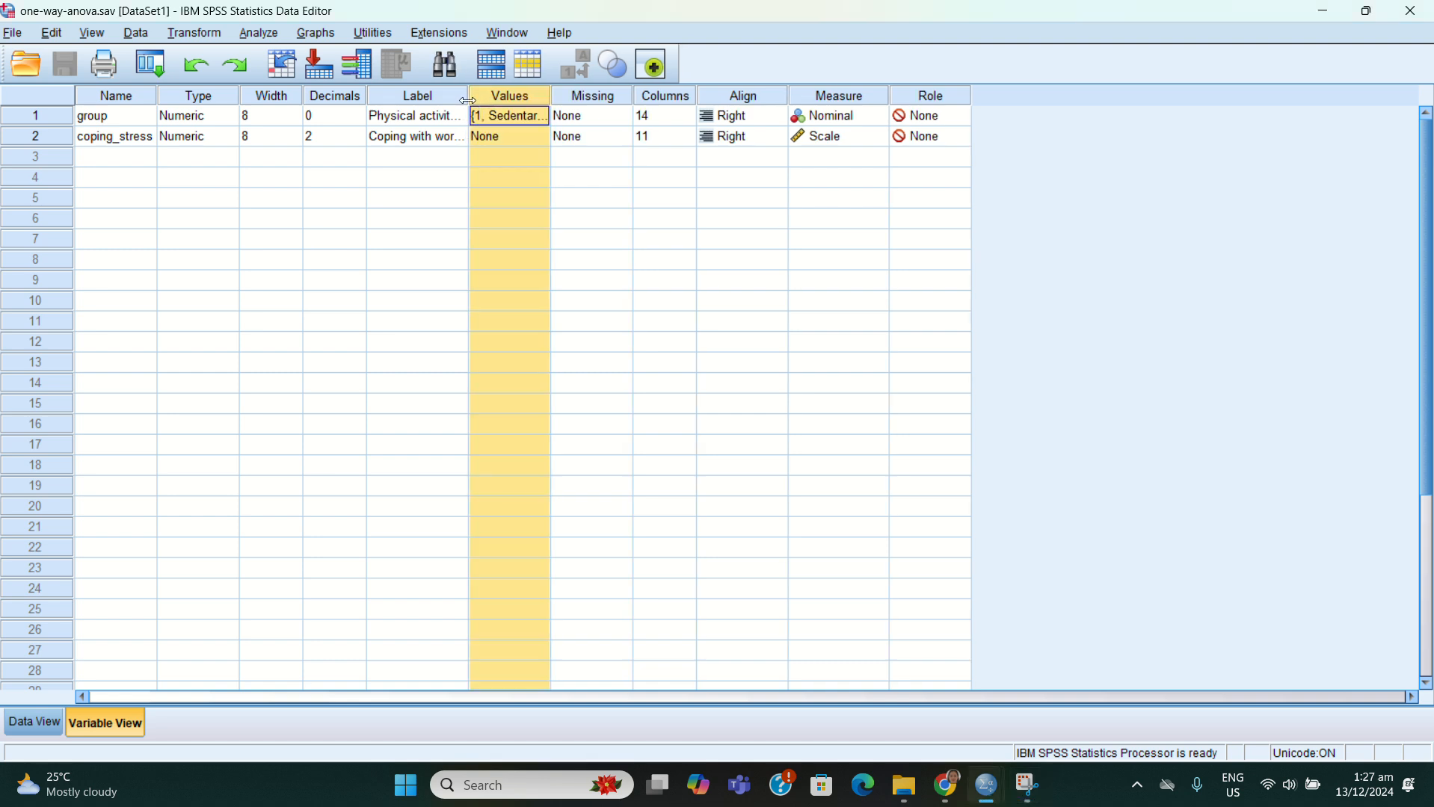
{"action": "left_click_drag", "start_coordinate": [467, 100], "coordinate": [599, 105]}
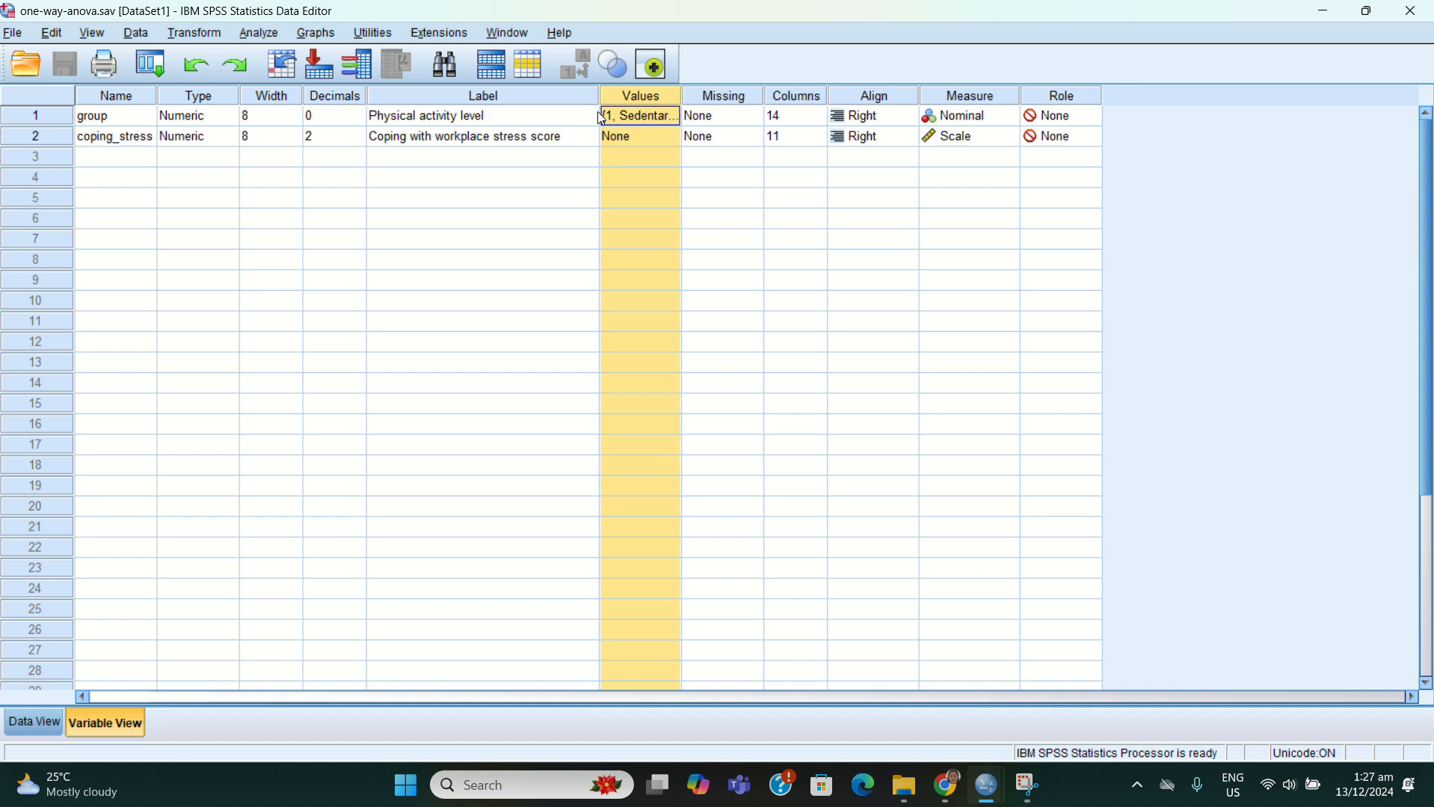
{"action": "left_click", "coordinate": [389, 222]}
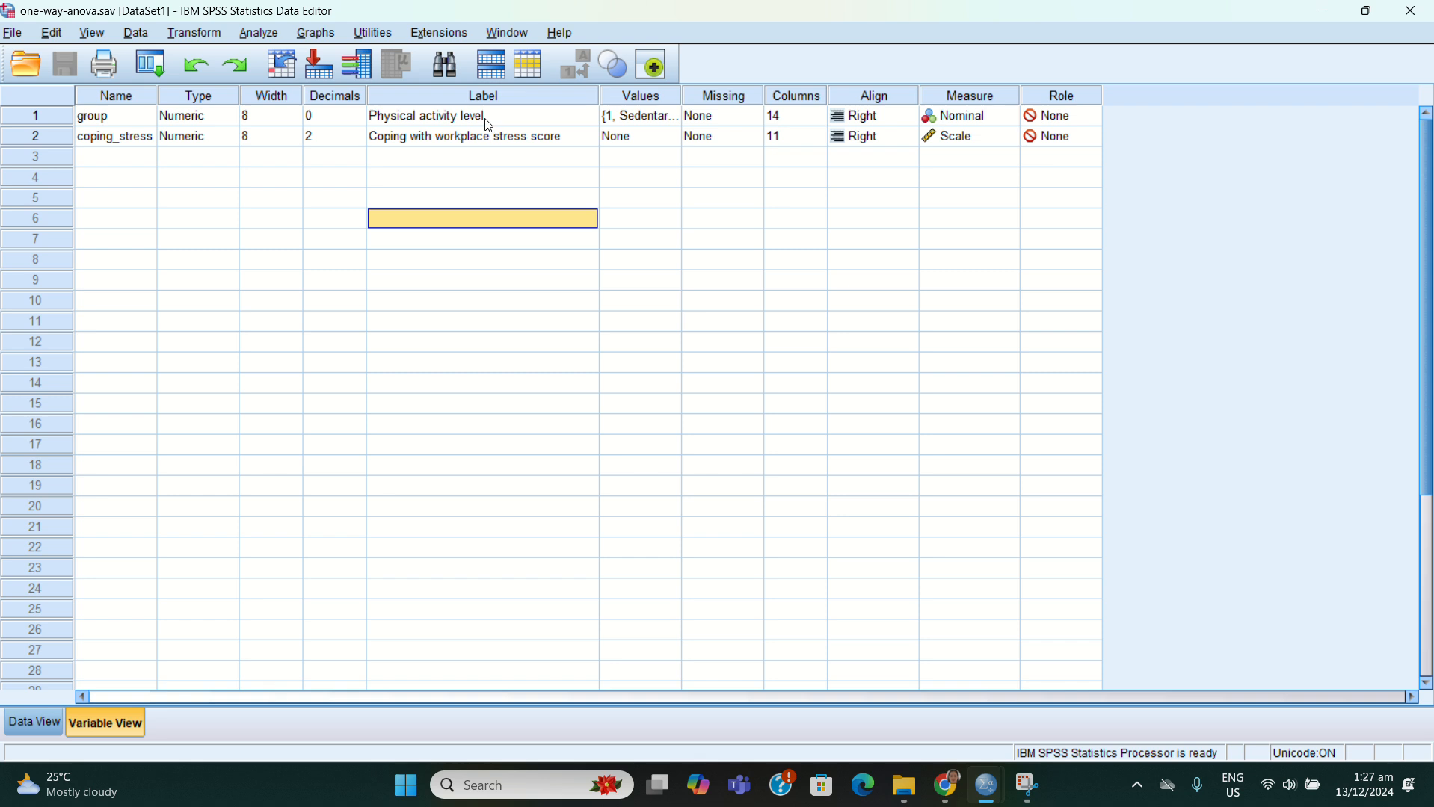
{"action": "left_click", "coordinate": [33, 730]}
{"action": "left_click", "coordinate": [105, 722]}
{"action": "left_click", "coordinate": [323, 485]}
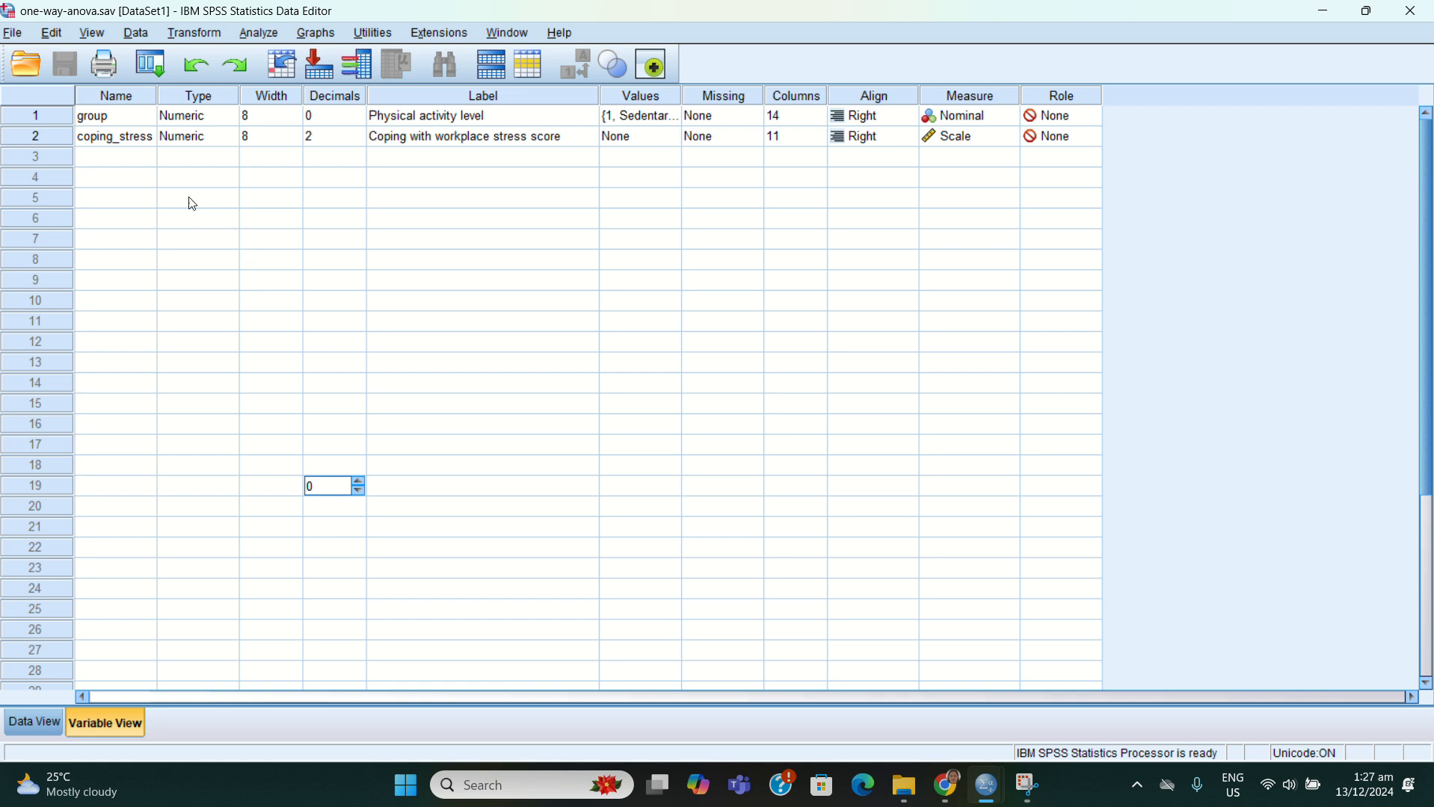
{"action": "left_click", "coordinate": [1083, 218]}
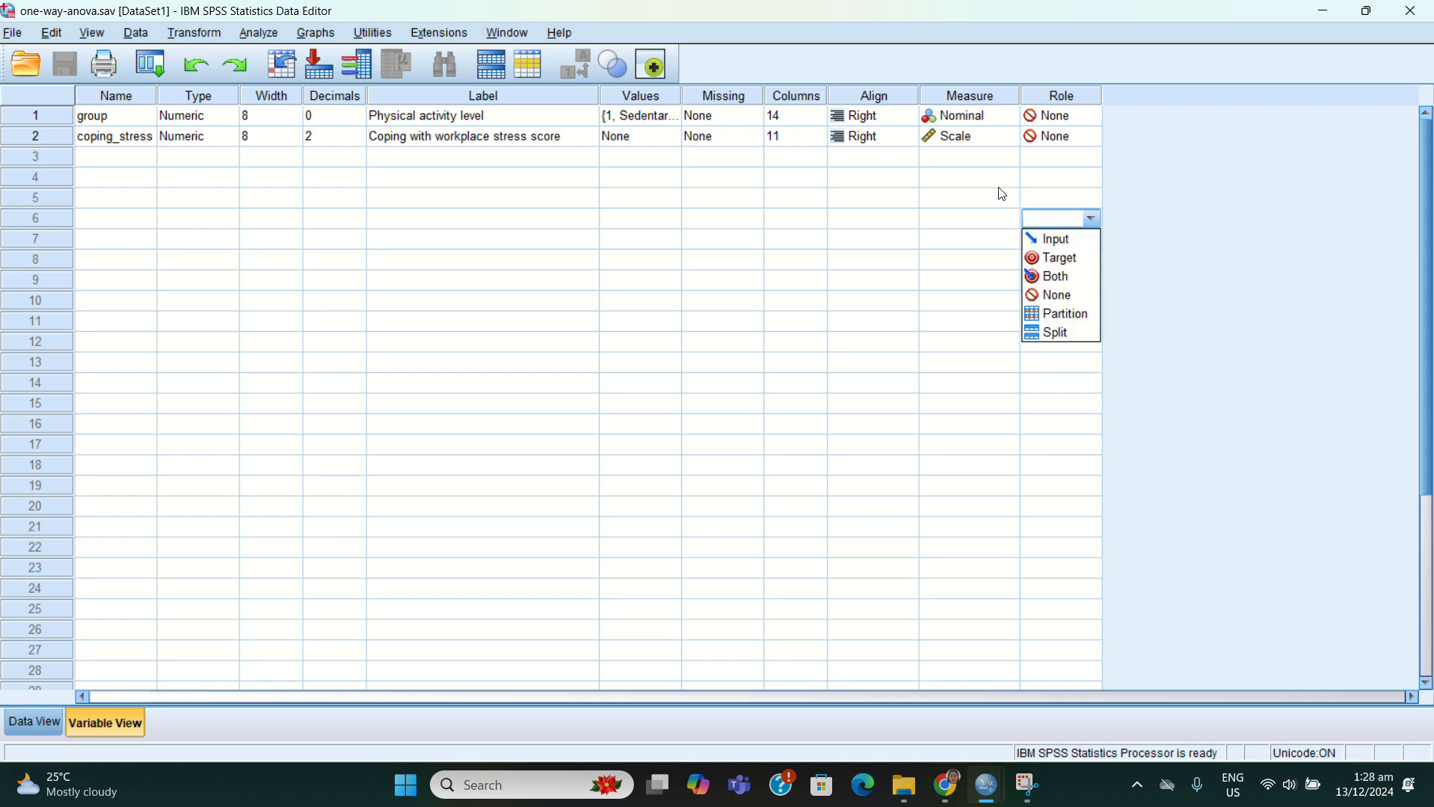
{"action": "left_click", "coordinate": [1001, 117]}
{"action": "left_click", "coordinate": [1000, 274]}
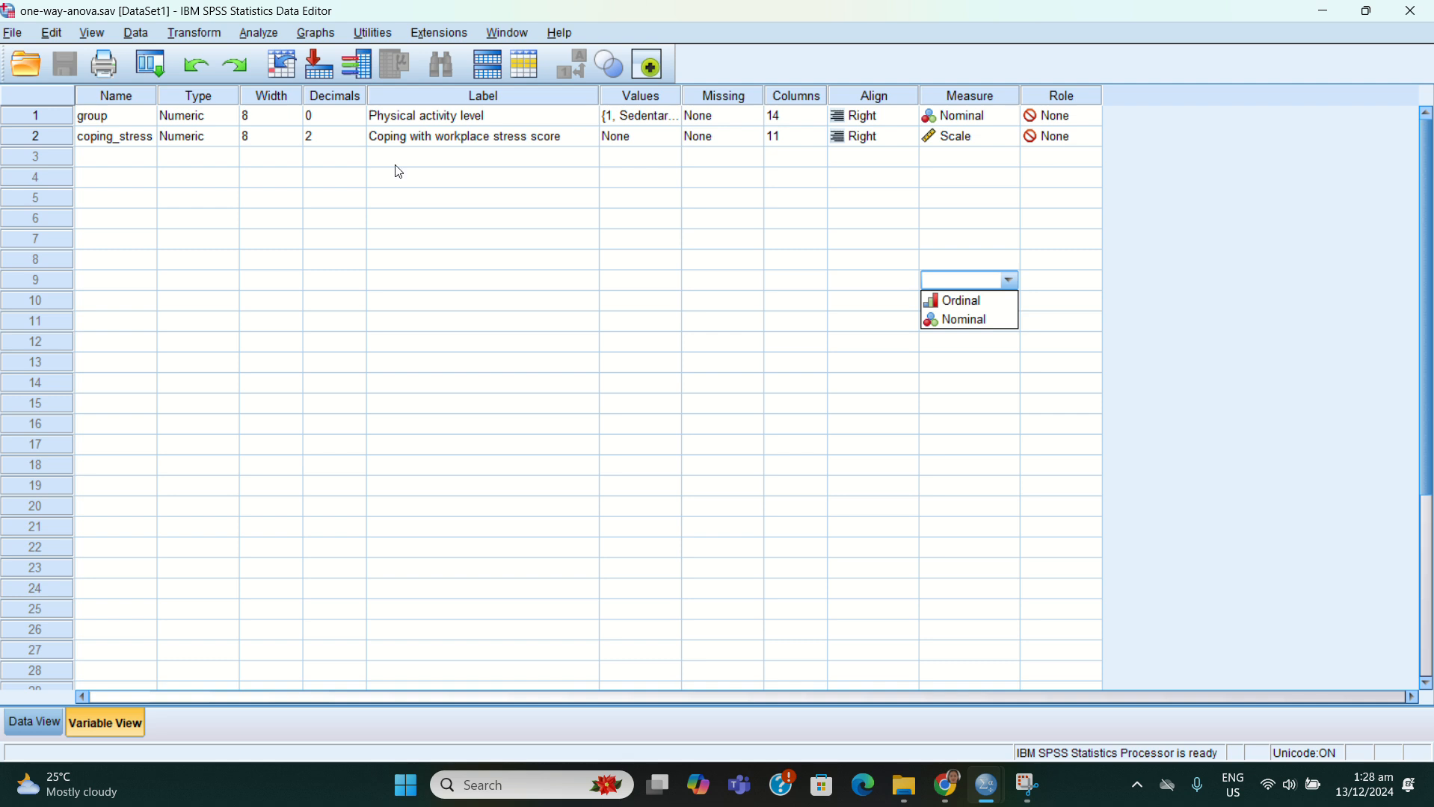
- Start an Explore analysis with Coping with workplace stress score as the dependent and Physical activity level as the factor
{"action": "left_click", "coordinate": [274, 35]}
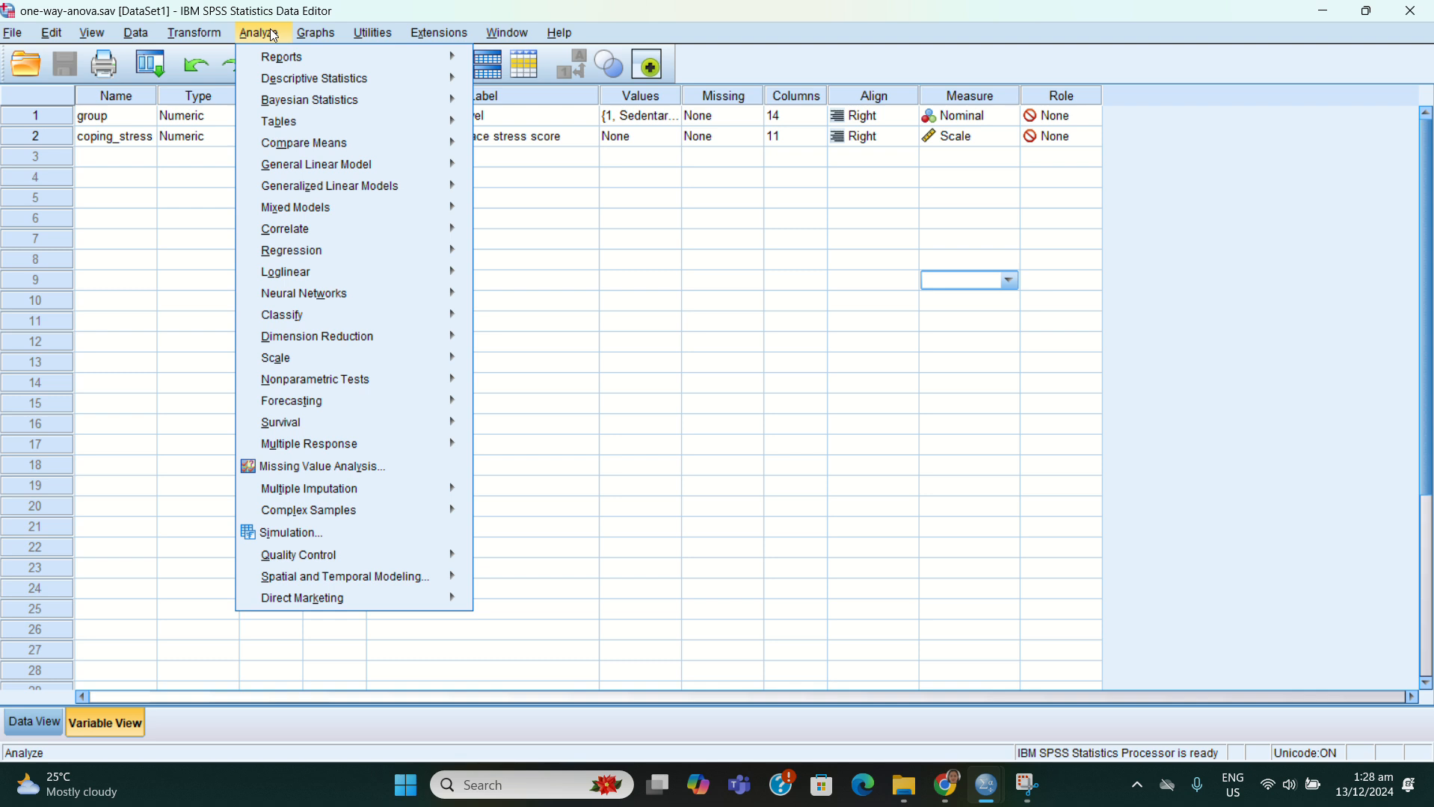
{"action": "mouse_move", "coordinate": [299, 82]}
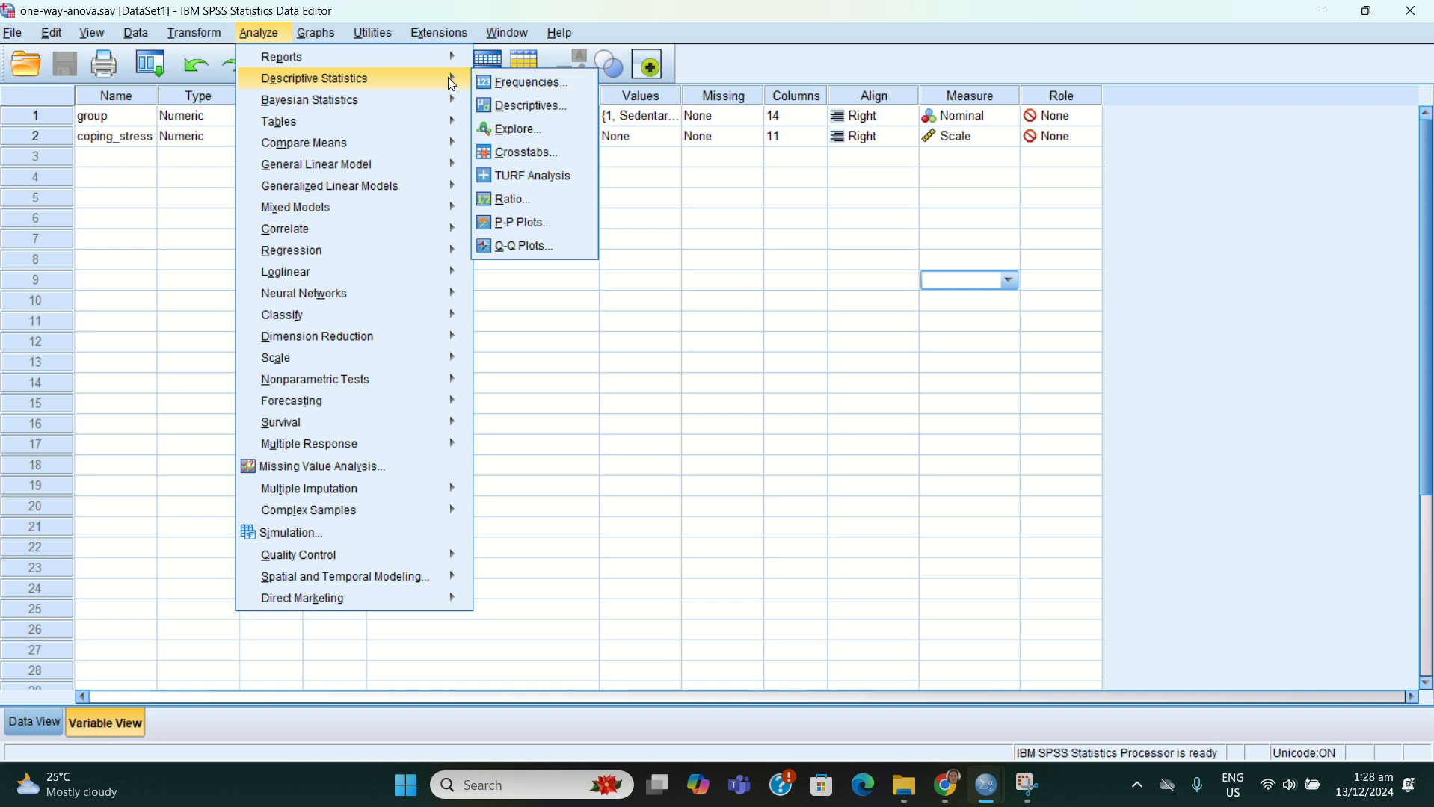
{"action": "left_click", "coordinate": [516, 129]}
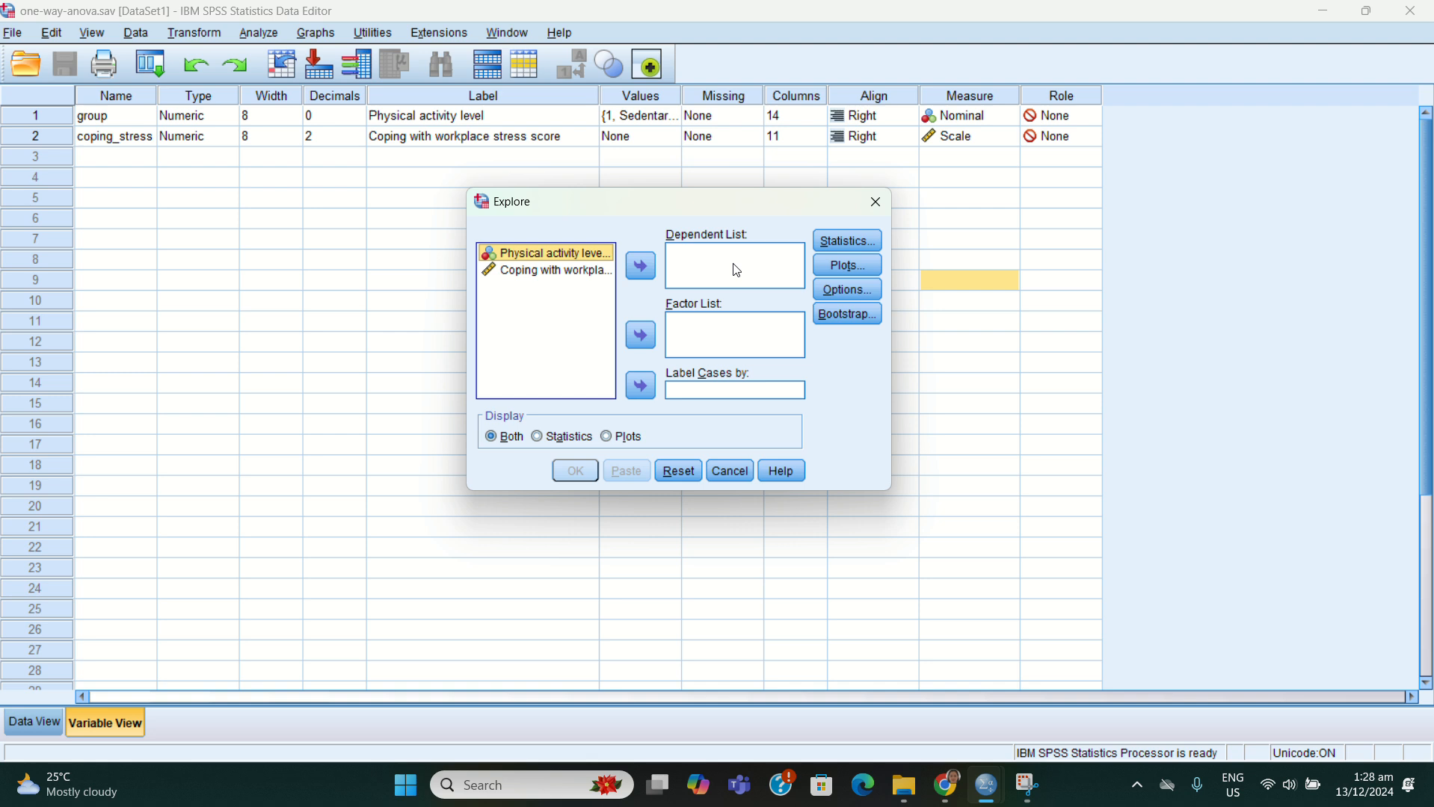
{"action": "left_click", "coordinate": [596, 272]}
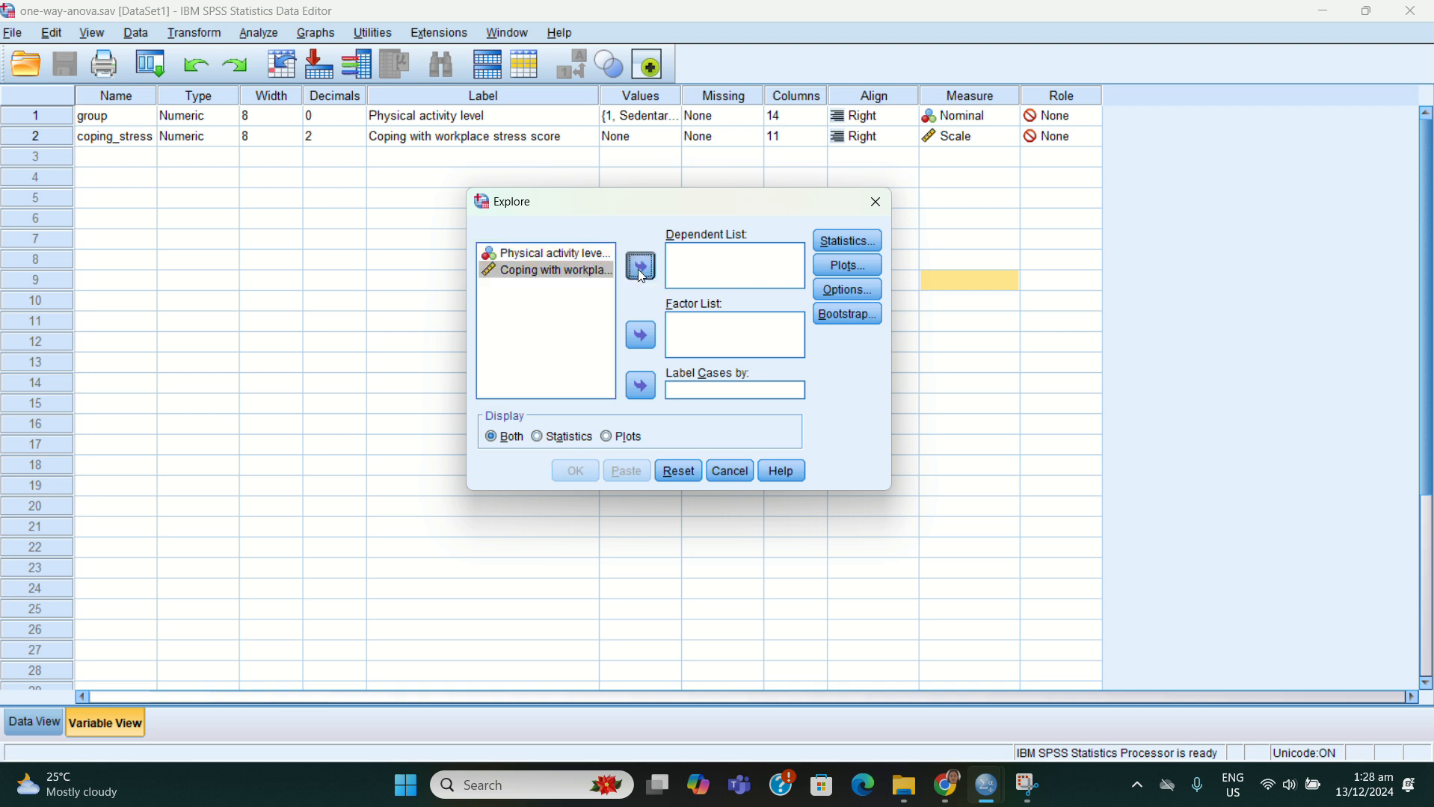
{"action": "left_click", "coordinate": [640, 267]}
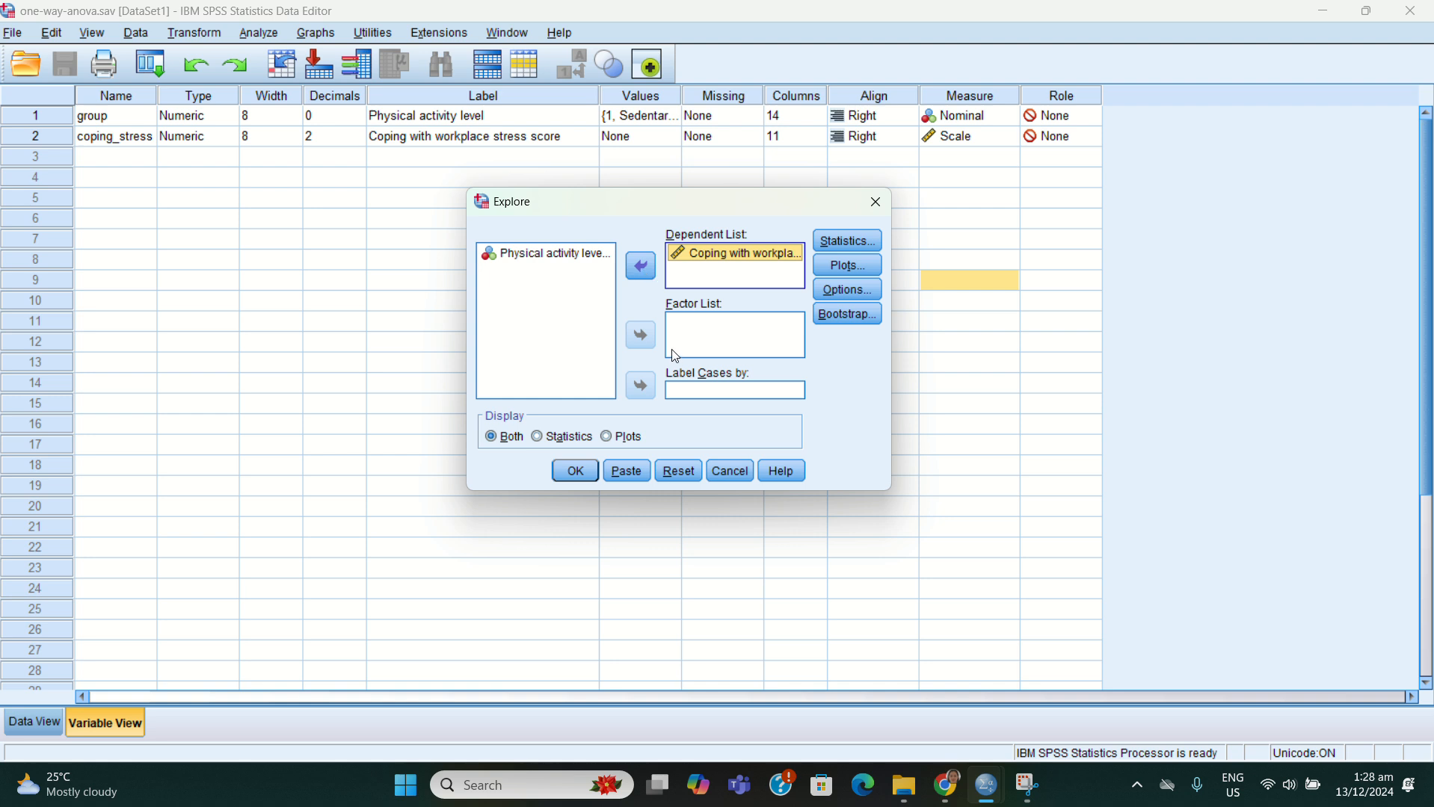
{"action": "left_click", "coordinate": [570, 276]}
{"action": "left_click", "coordinate": [641, 335]}
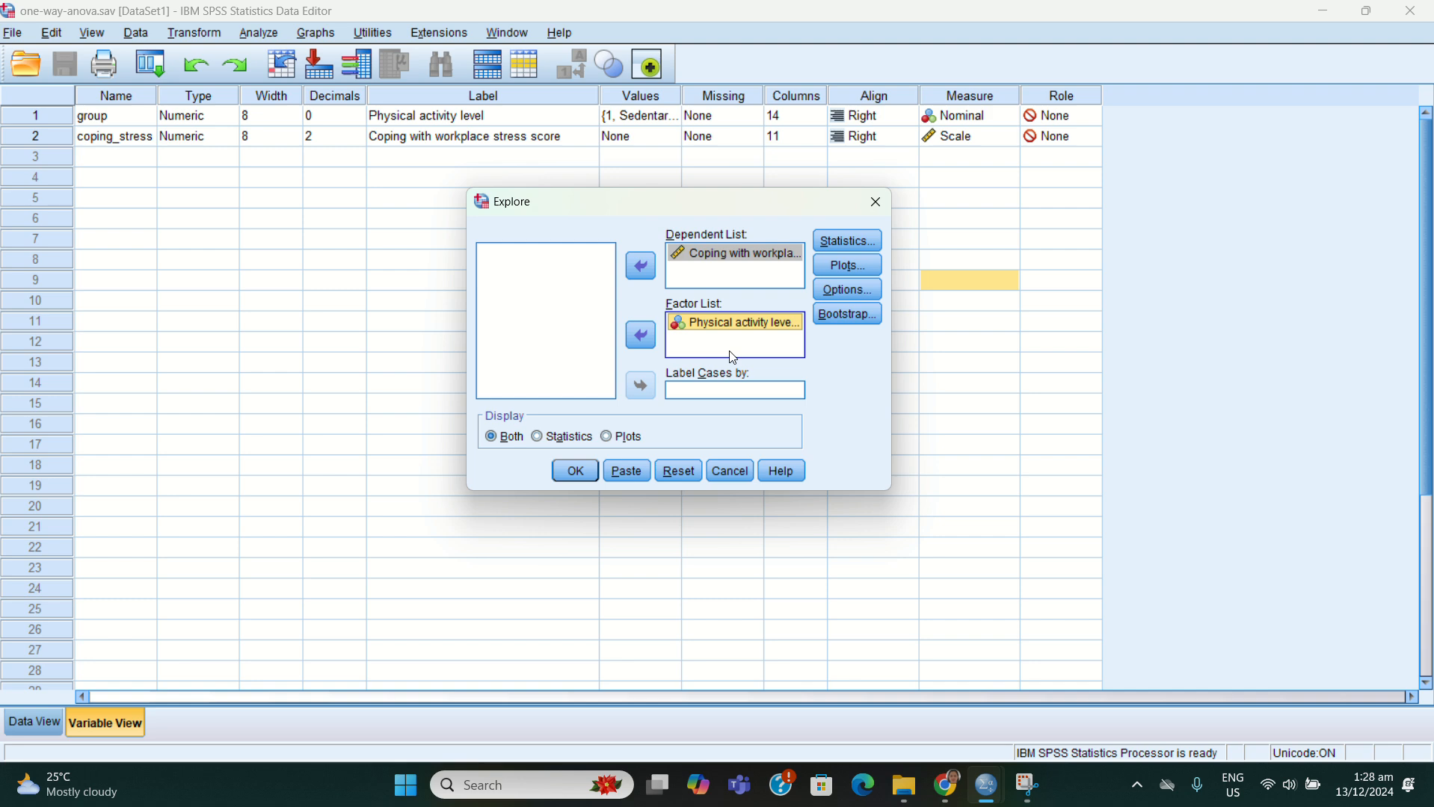
- Include normality plots with tests in the Explore plots, exclude the stem-and-leaf plot, and run the analysis
{"action": "left_click", "coordinate": [852, 270]}
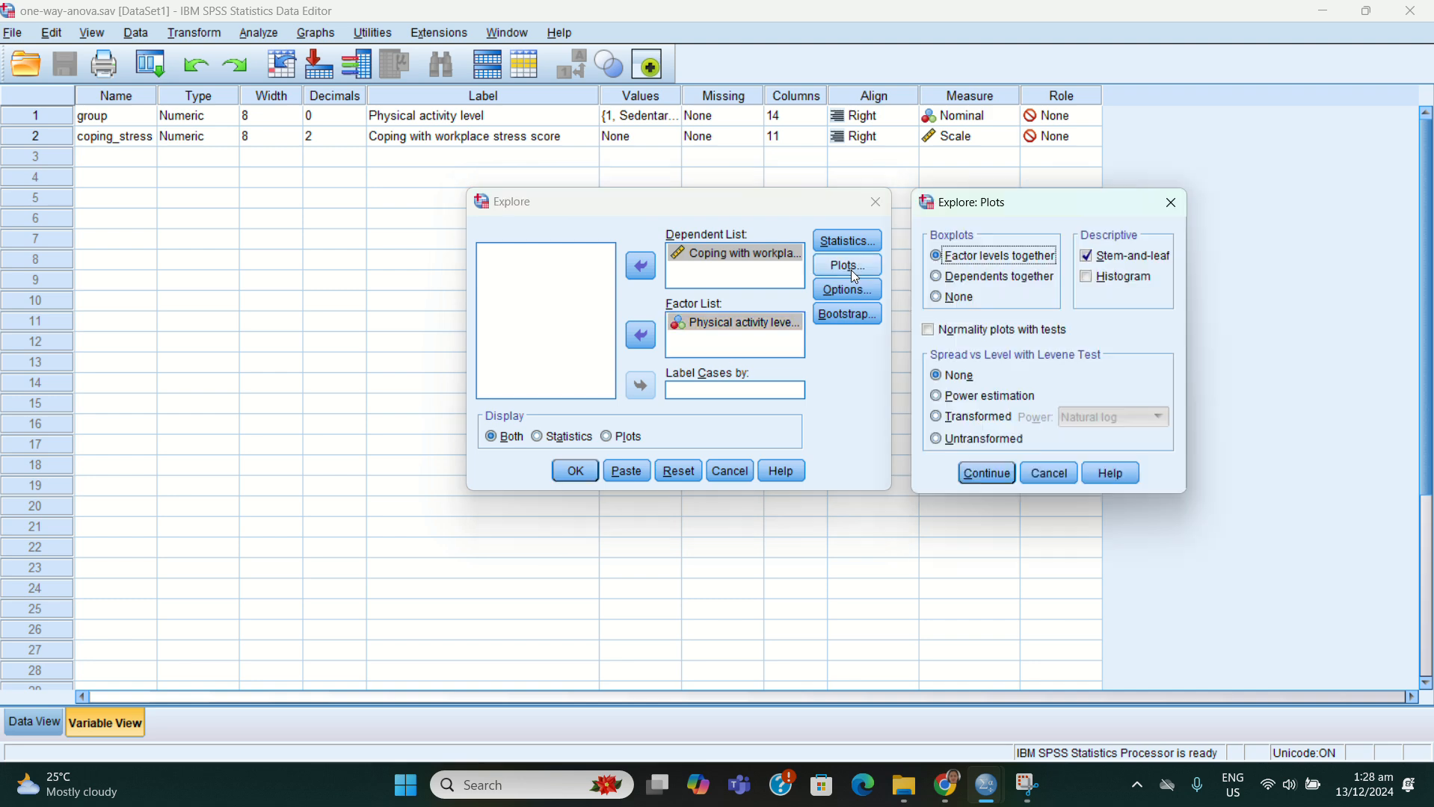
{"action": "left_click", "coordinate": [931, 330]}
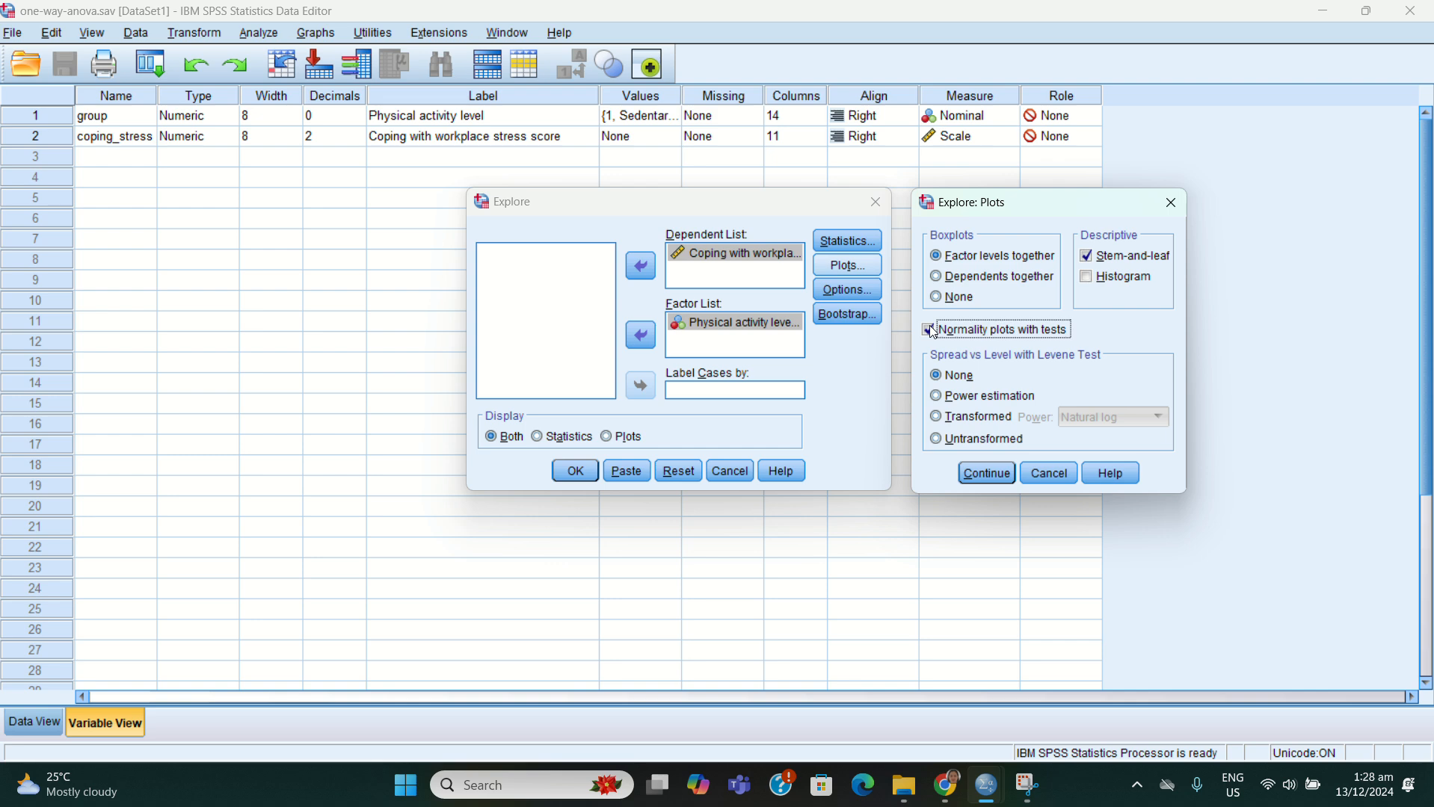
{"action": "left_click", "coordinate": [1089, 259]}
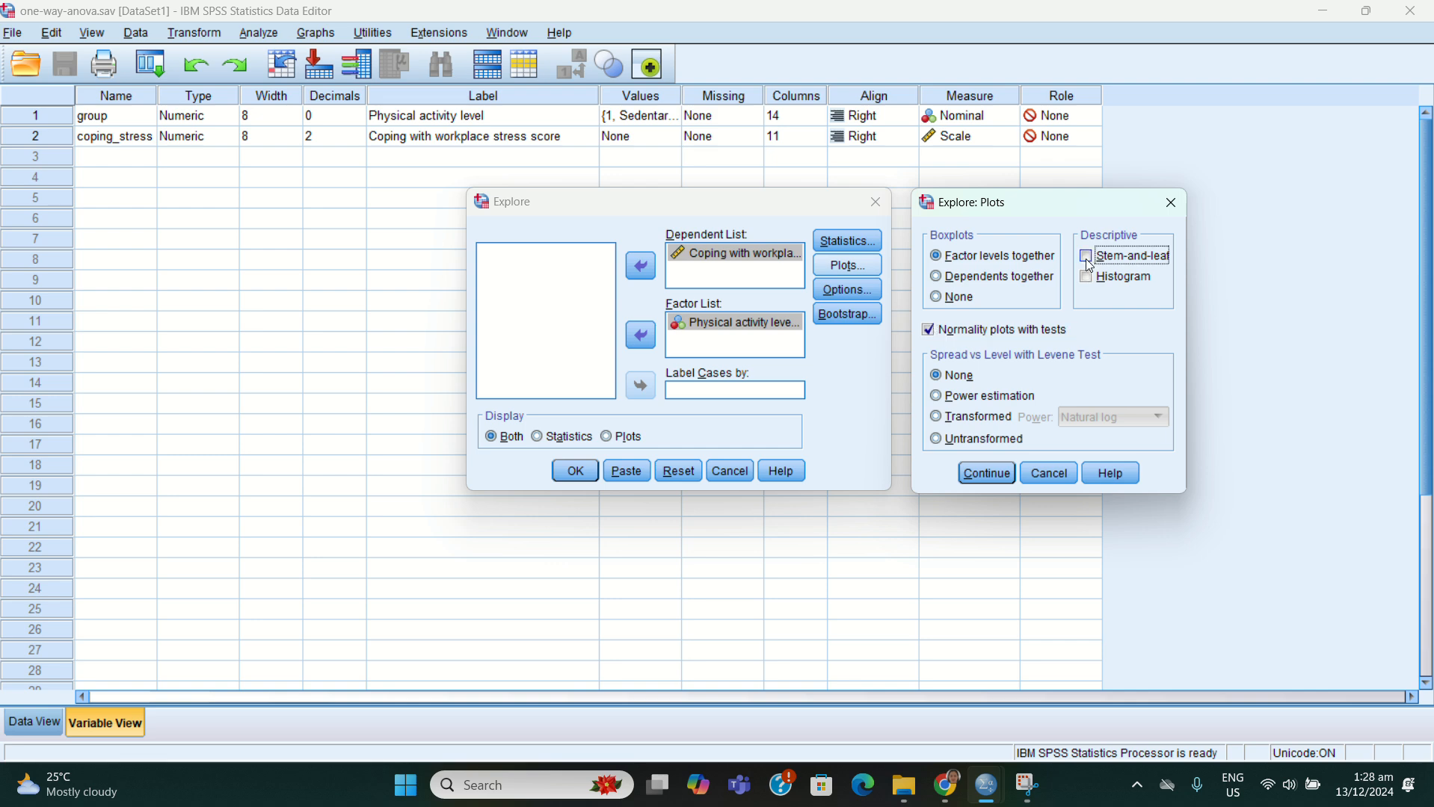
{"action": "left_click", "coordinate": [999, 478]}
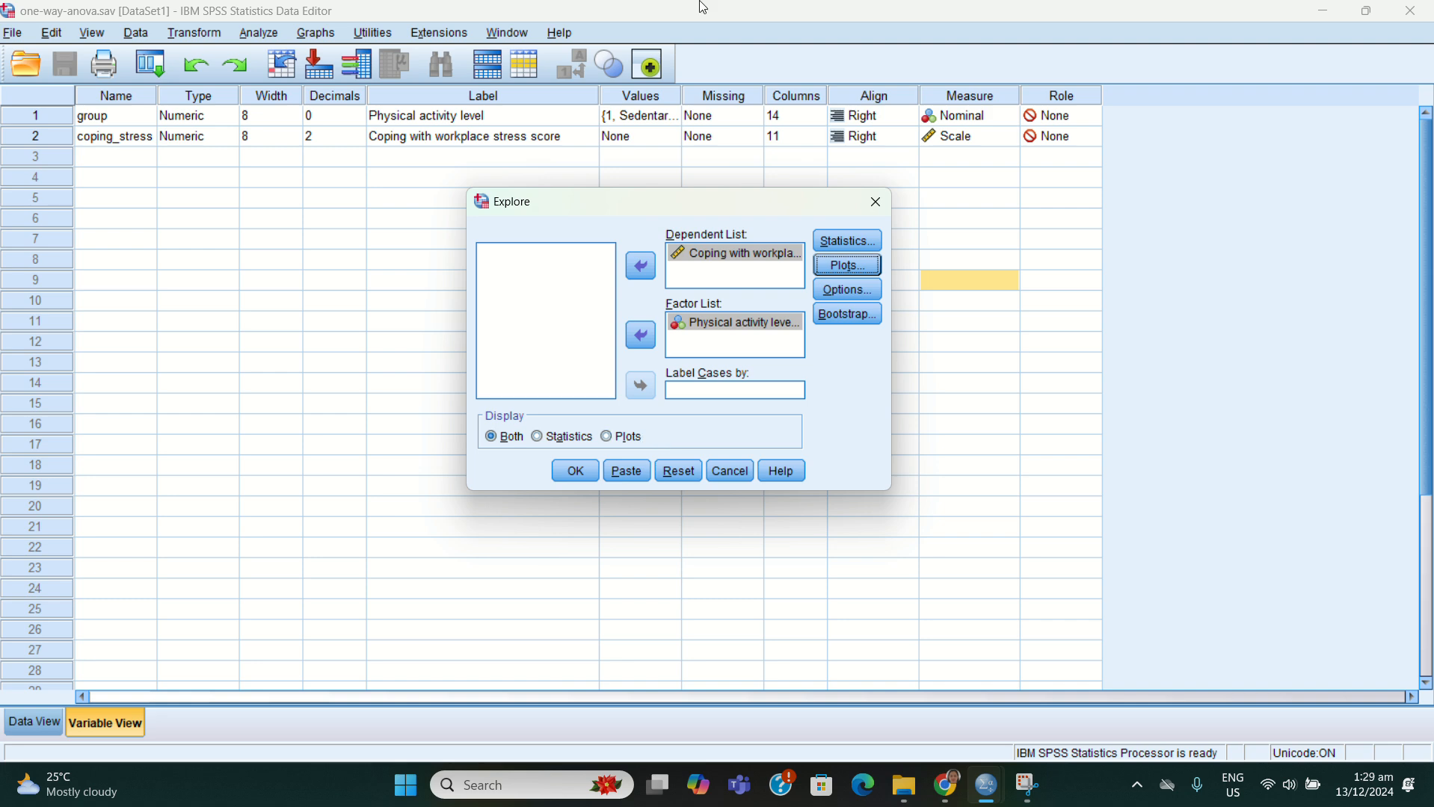
{"action": "left_click", "coordinate": [623, 36]}
{"action": "left_click", "coordinate": [575, 473]}
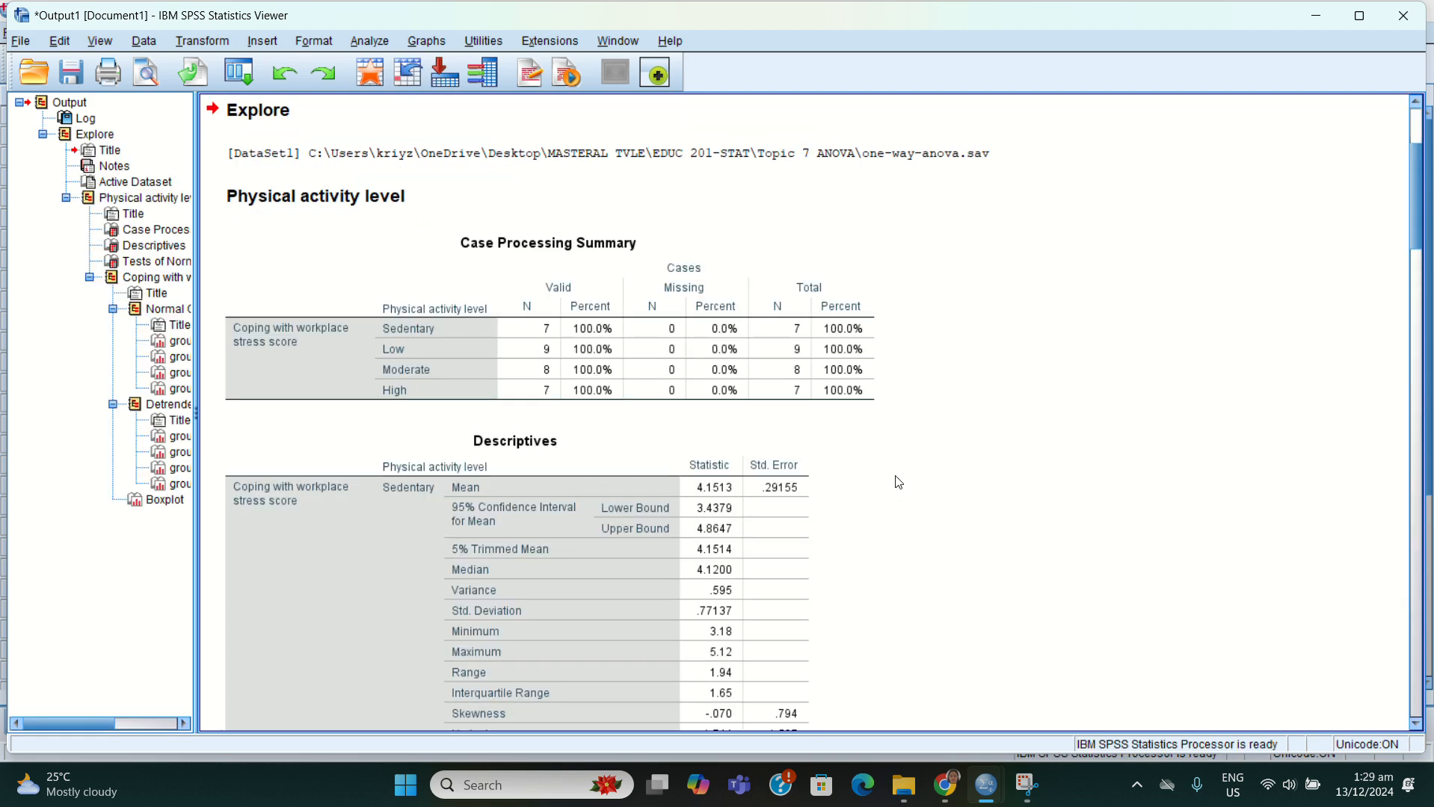
- Skim the whole Explore output, including the descriptives, the normality tests, the Q-Q plots and the boxplot
{"action": "scroll", "coordinate": [897, 480], "scroll_direction": "down", "scroll_amount": 15}
{"action": "scroll", "coordinate": [875, 413], "scroll_direction": "down", "scroll_amount": 20}
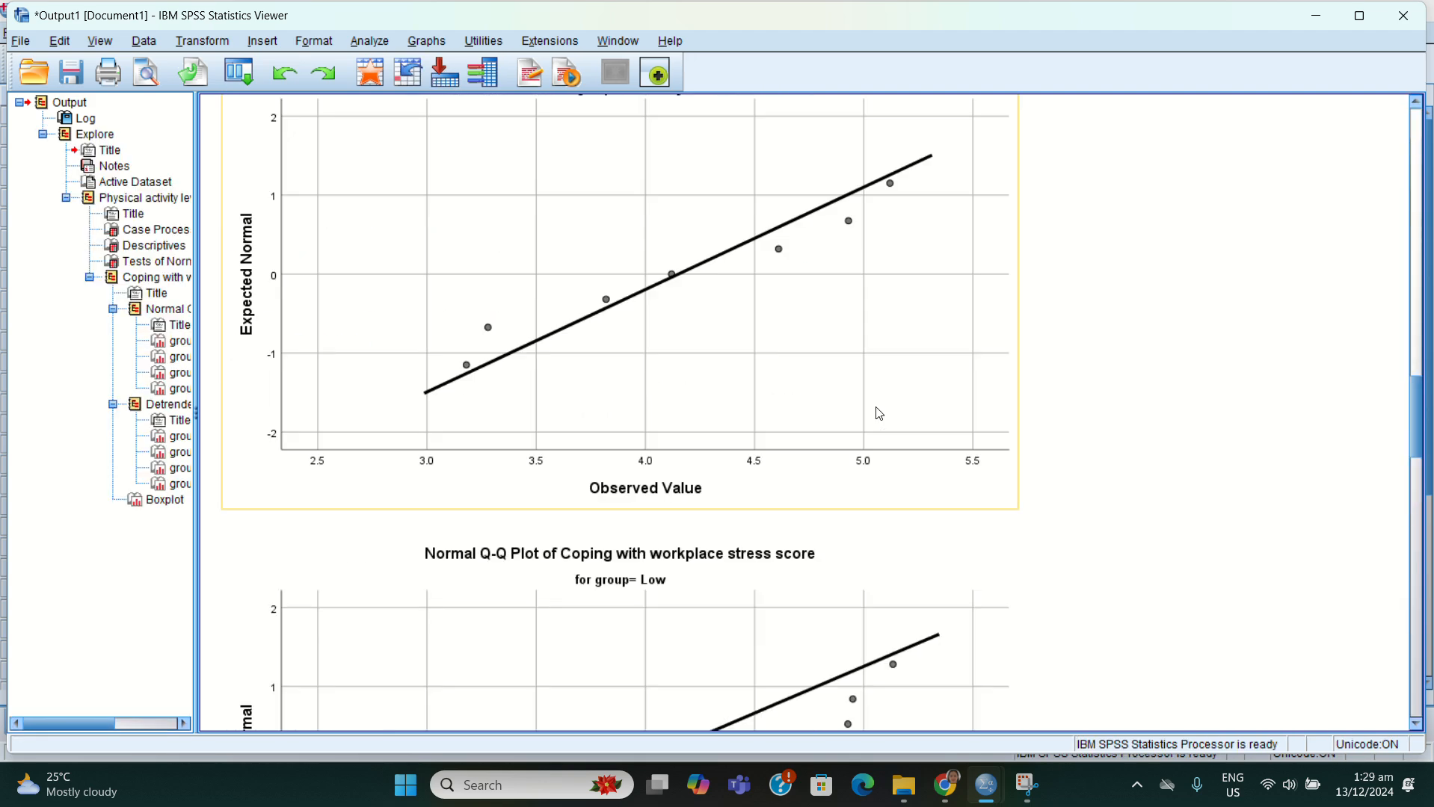
{"action": "scroll", "coordinate": [883, 416], "scroll_direction": "down", "scroll_amount": 20}
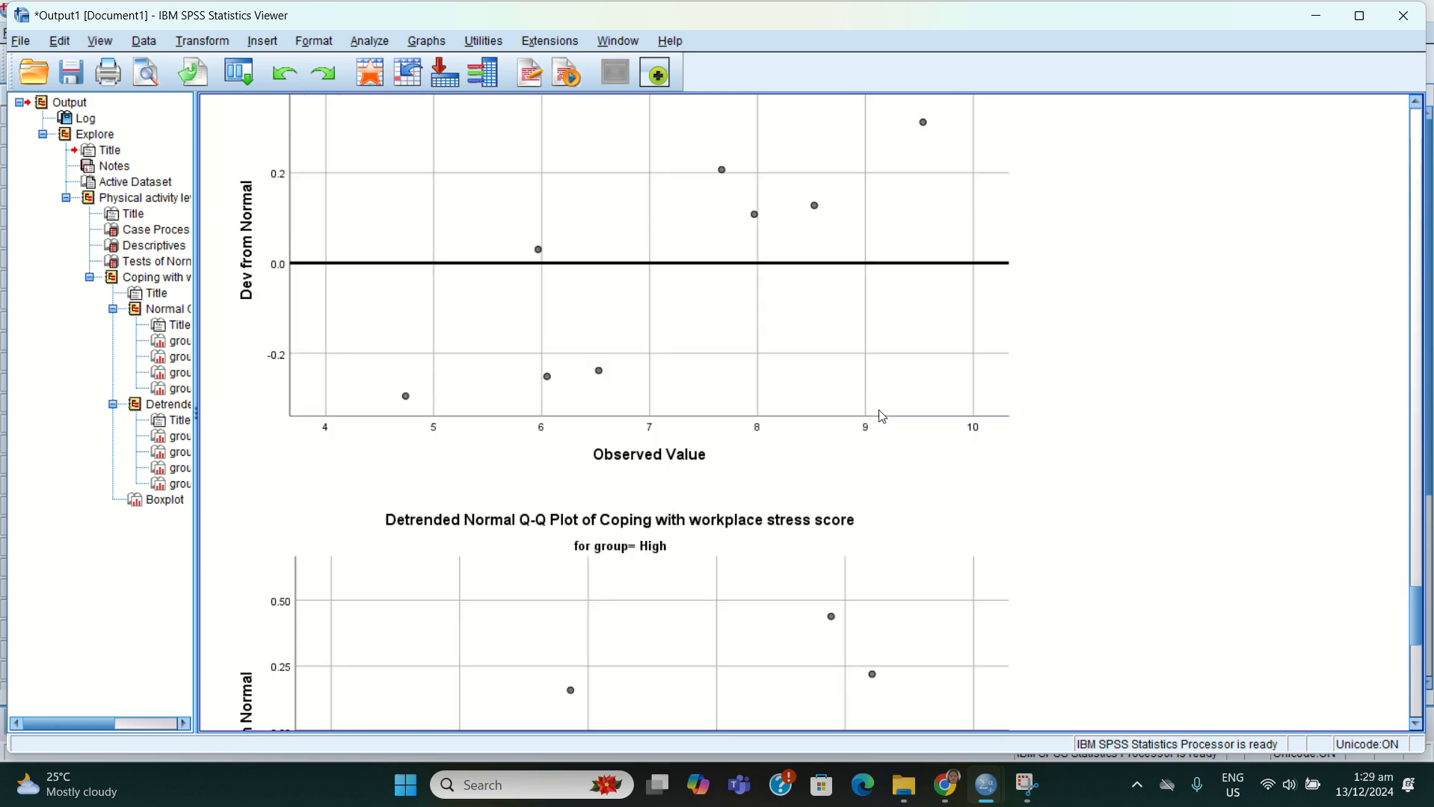
{"action": "scroll", "coordinate": [883, 417], "scroll_direction": "down", "scroll_amount": 20}
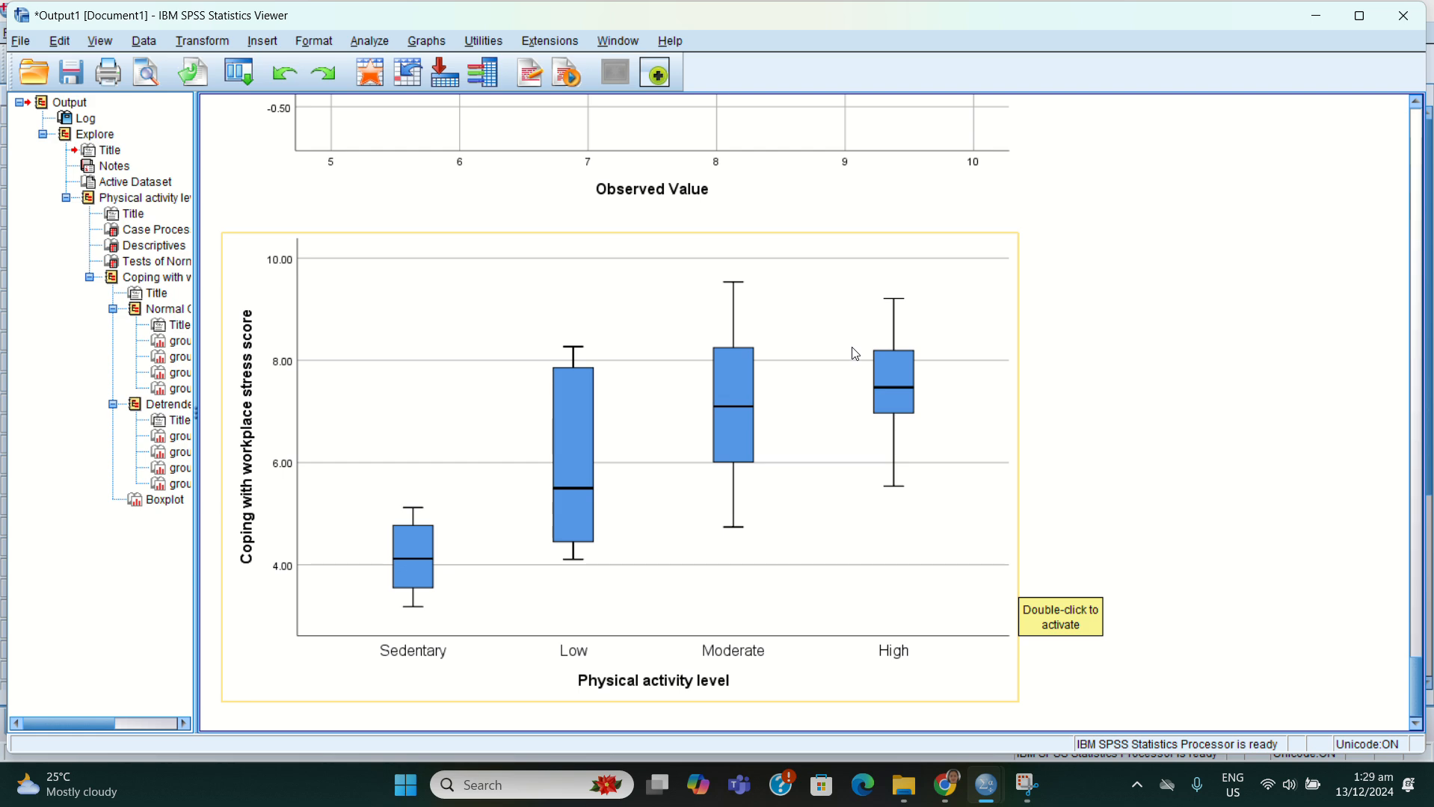
{"action": "scroll", "coordinate": [856, 353], "scroll_direction": "up", "scroll_amount": 6}
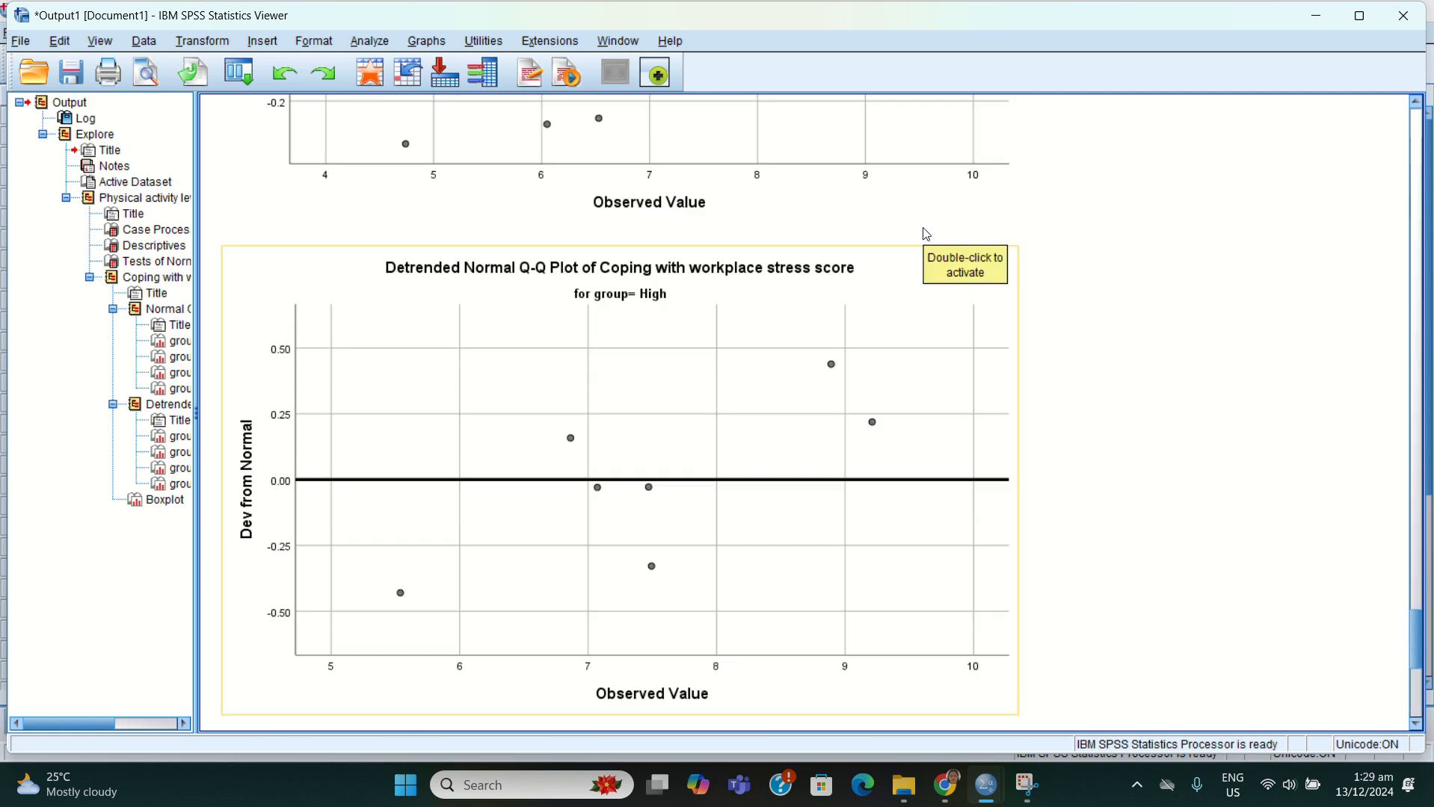
{"action": "scroll", "coordinate": [992, 292], "scroll_direction": "up", "scroll_amount": 10}
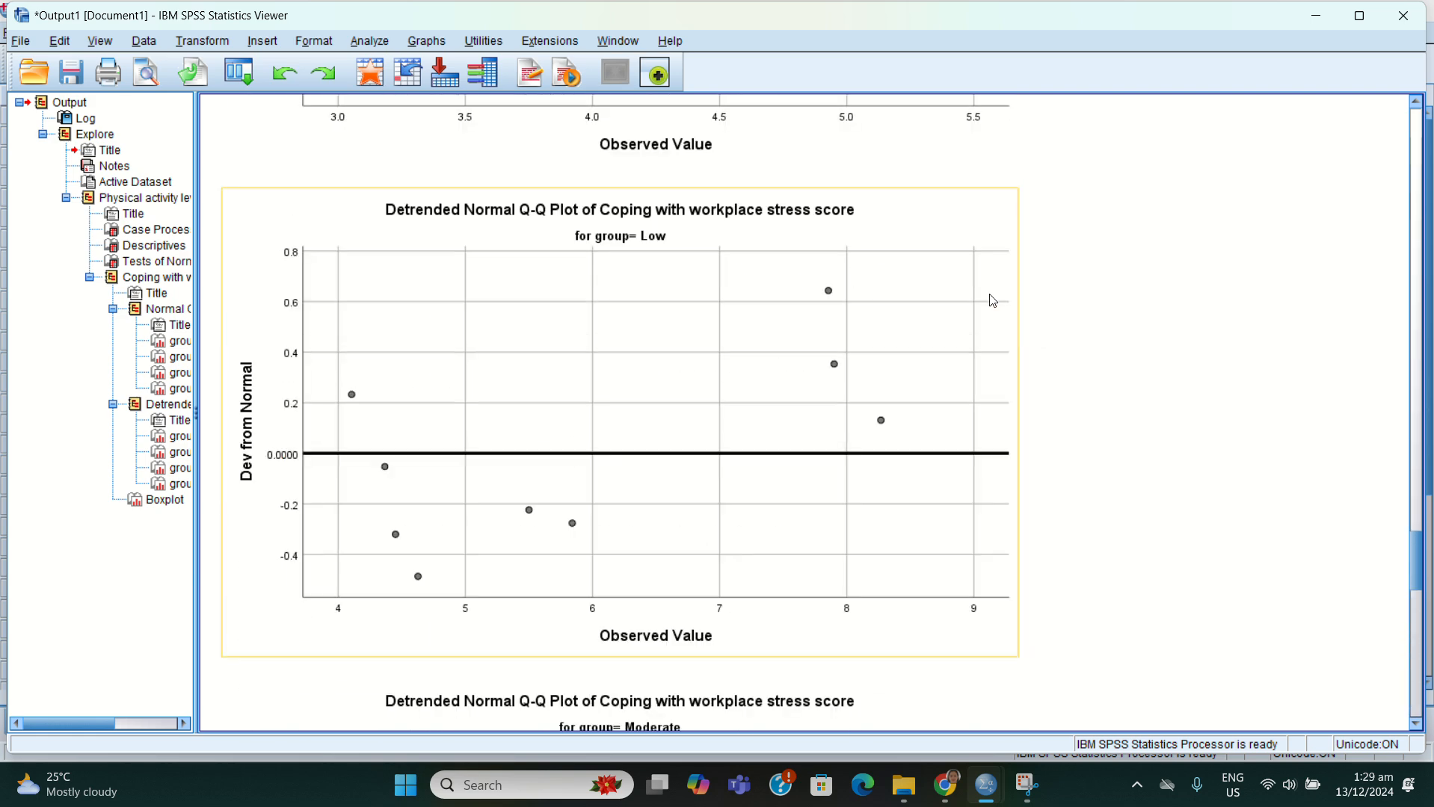
{"action": "scroll", "coordinate": [1000, 301], "scroll_direction": "up", "scroll_amount": 10}
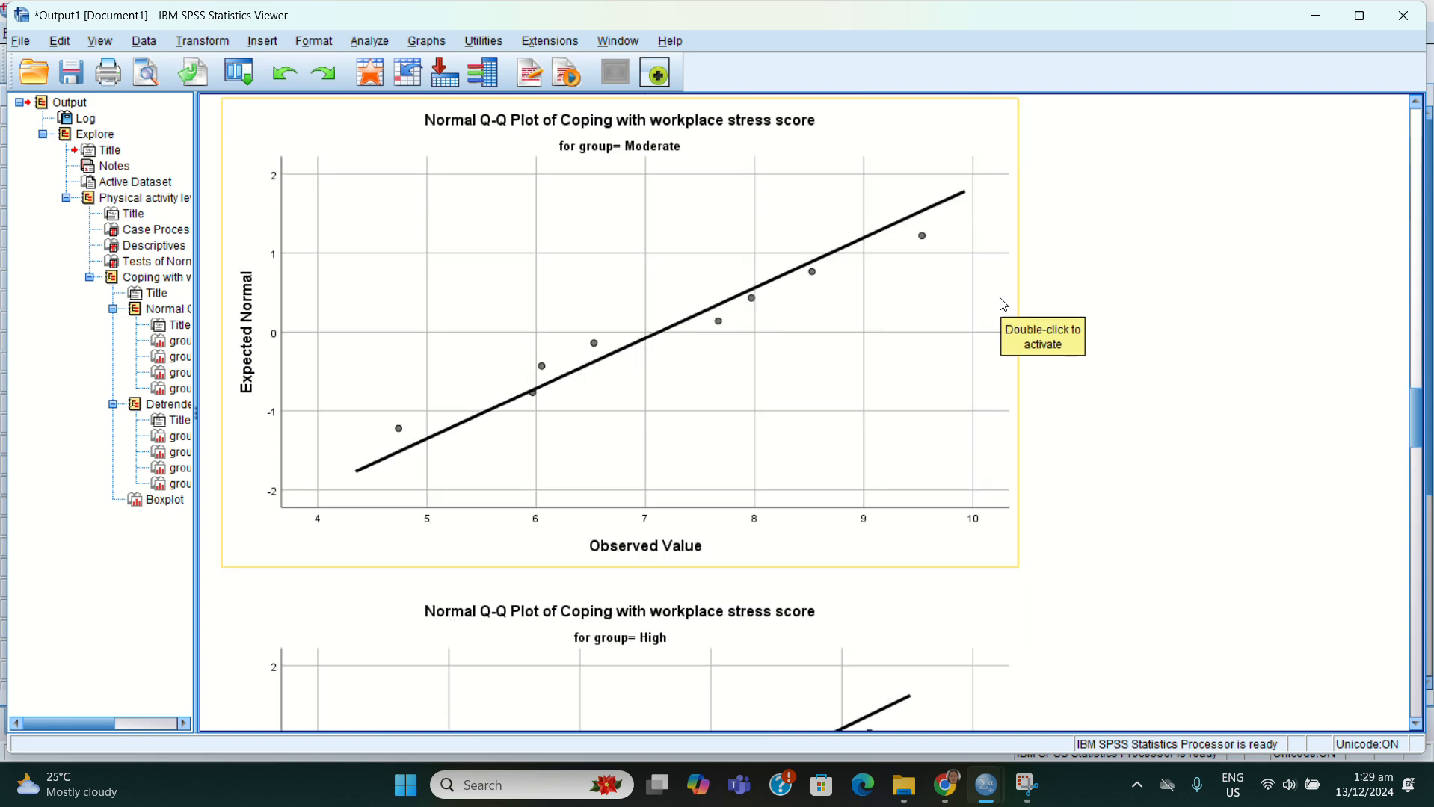
{"action": "scroll", "coordinate": [1004, 305], "scroll_direction": "up", "scroll_amount": 18}
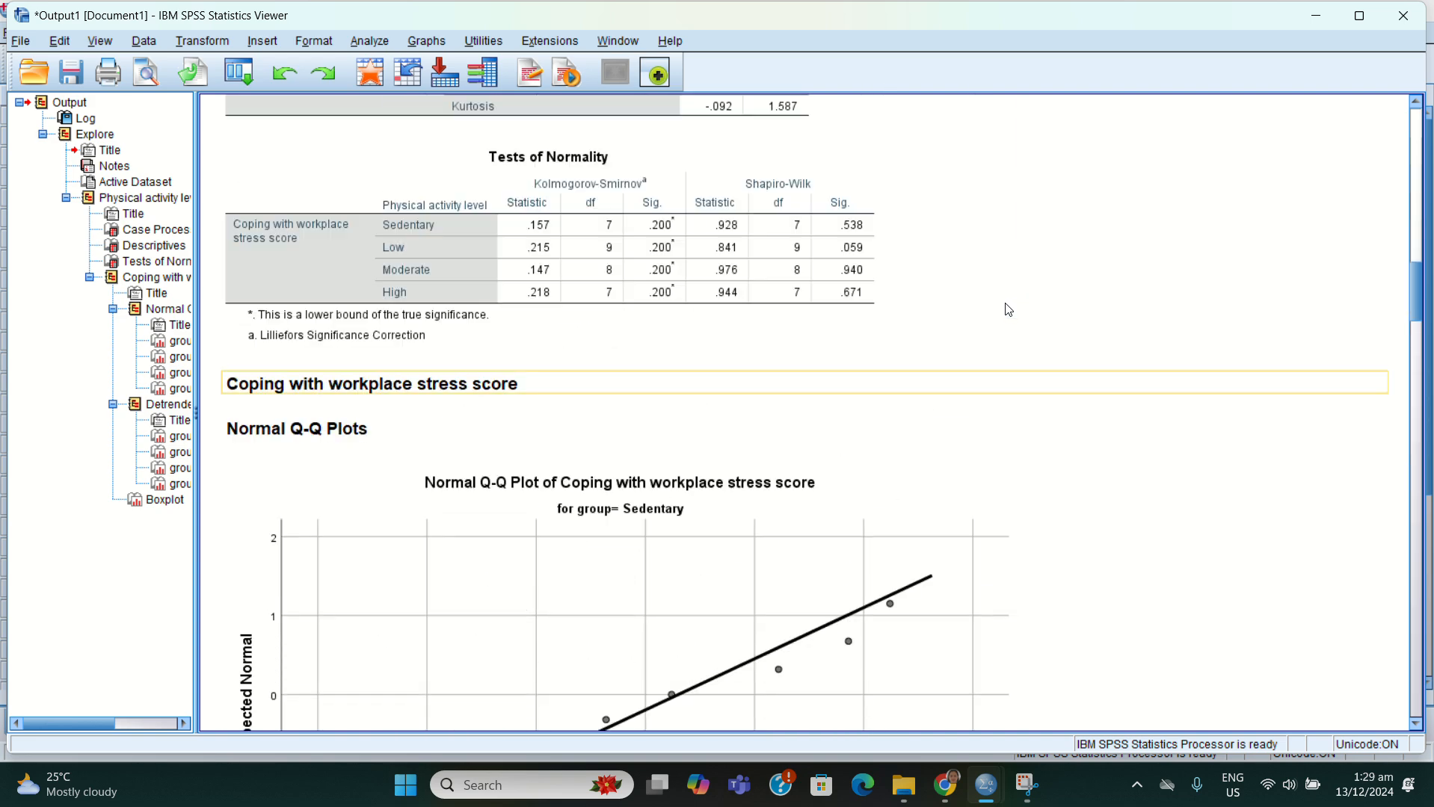
{"action": "scroll", "coordinate": [1013, 308], "scroll_direction": "up", "scroll_amount": 15}
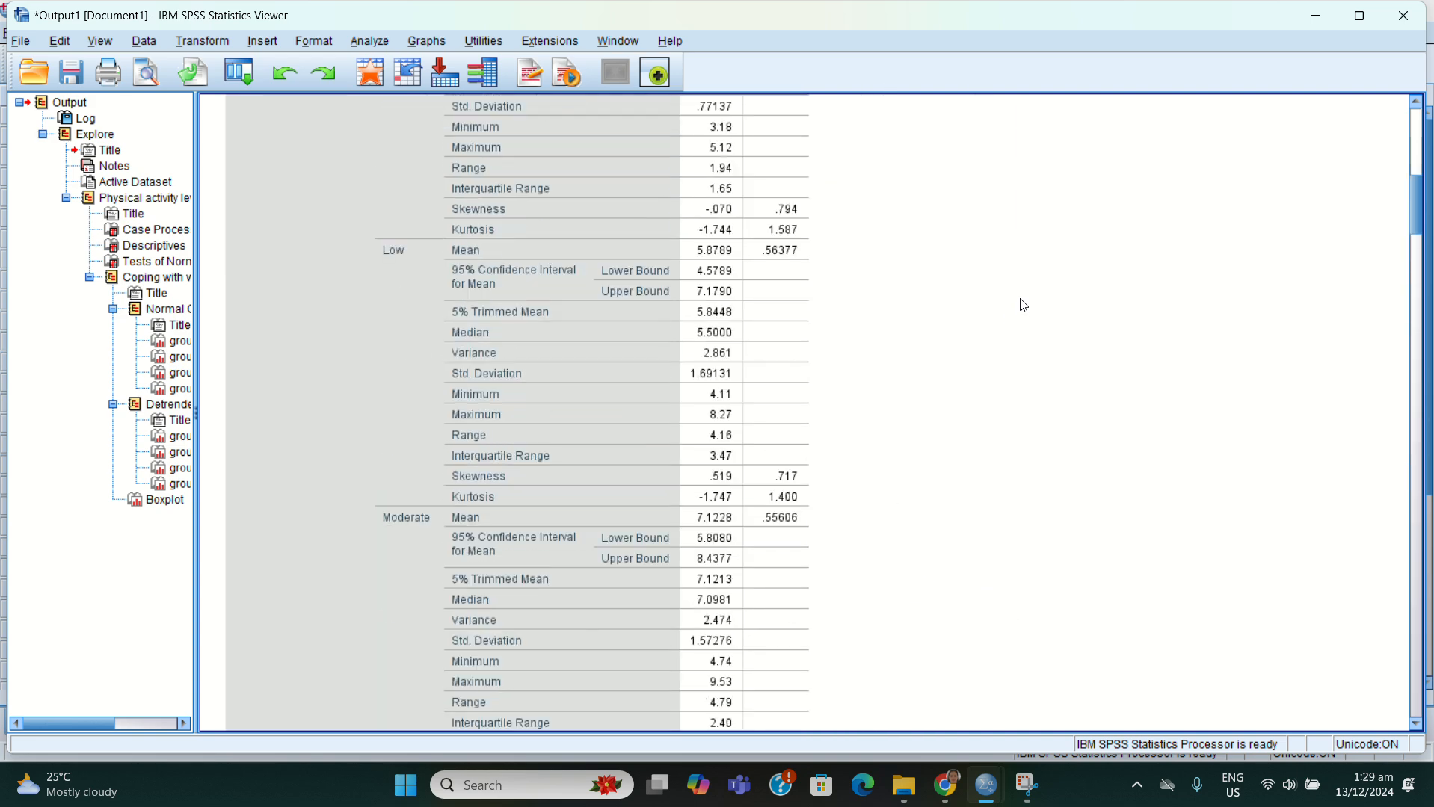
{"action": "scroll", "coordinate": [1021, 310], "scroll_direction": "up", "scroll_amount": 5}
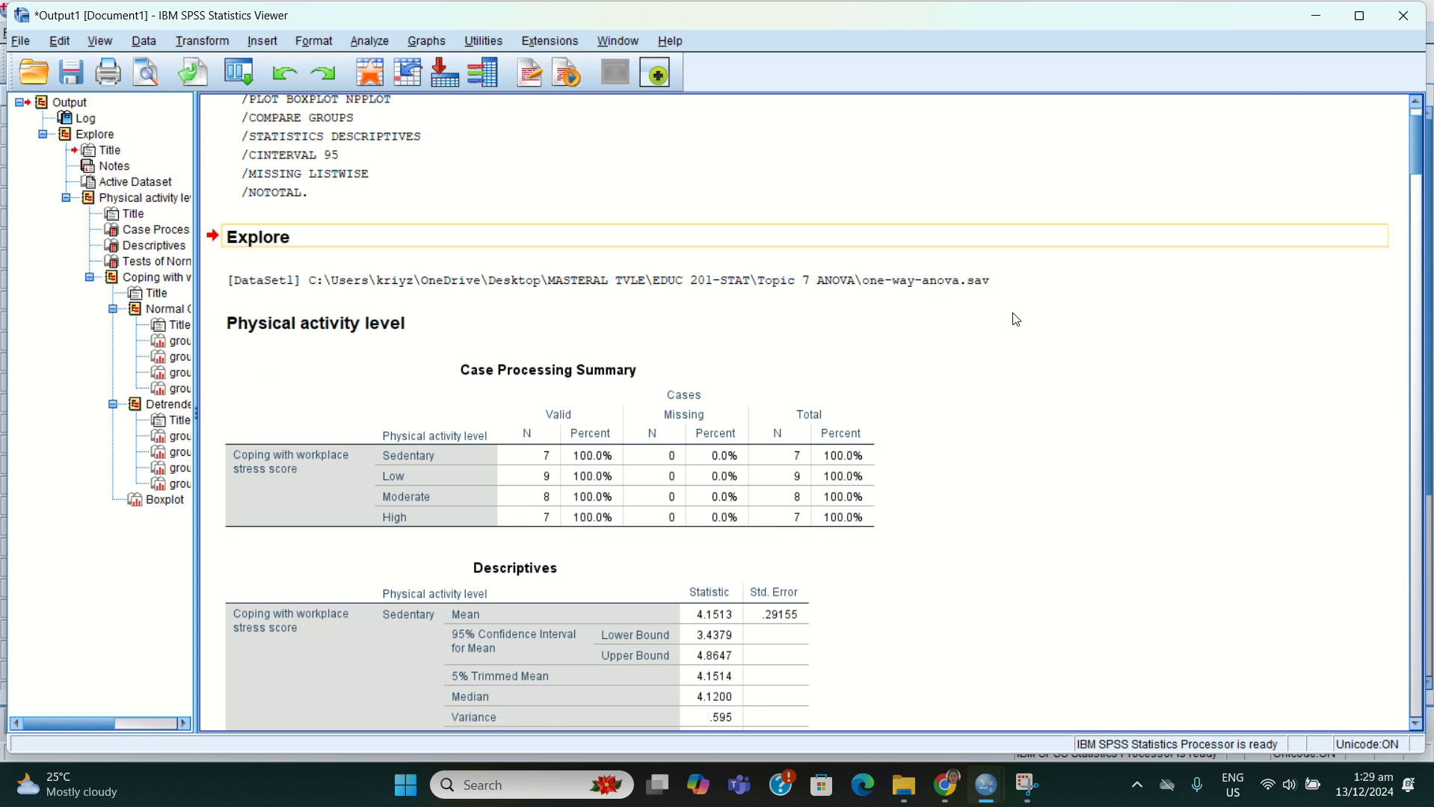
- Review the Case Processing Summary, the Tests of Normality table and the boxplots by physical activity level
{"action": "scroll", "coordinate": [1017, 320], "scroll_direction": "down", "scroll_amount": 5}
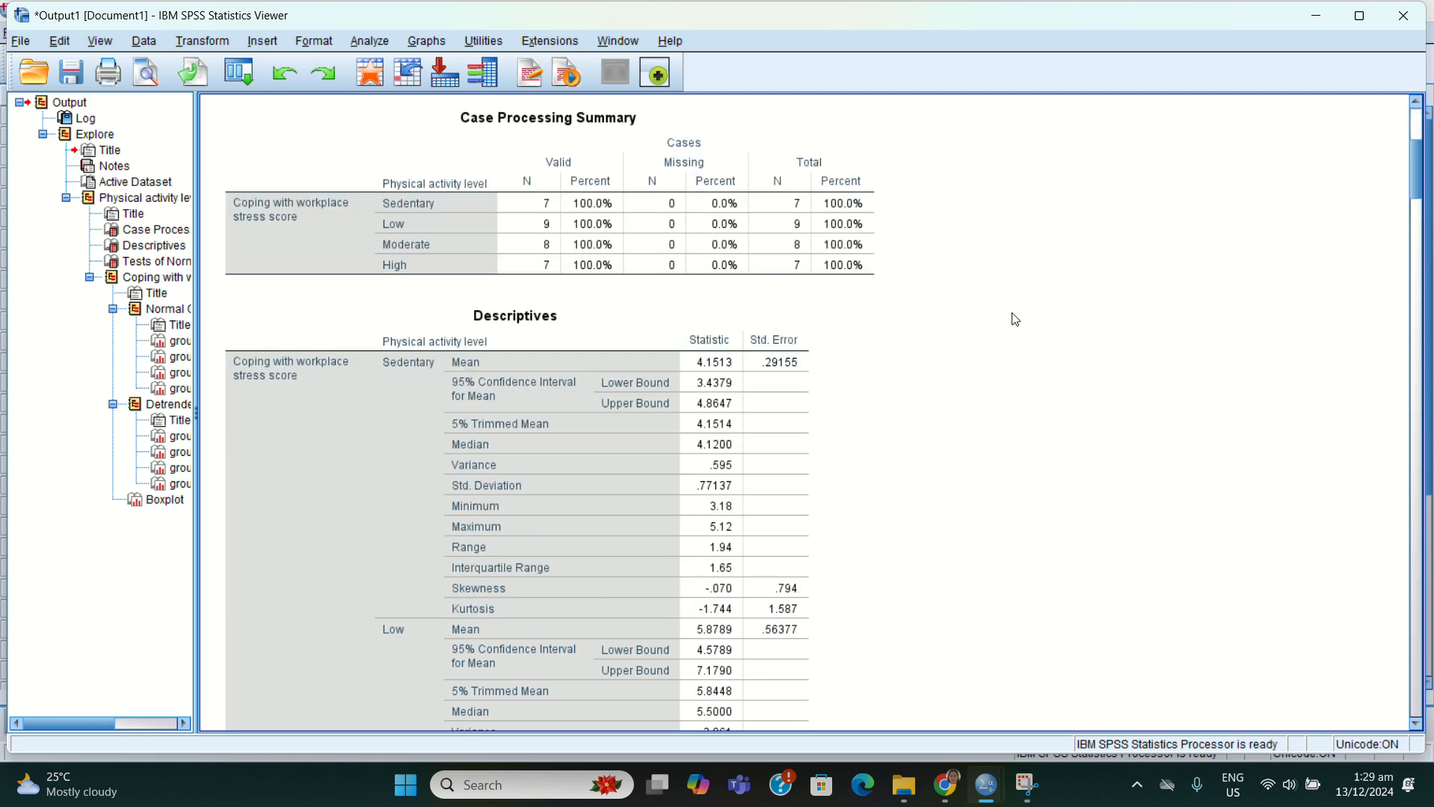
{"action": "scroll", "coordinate": [1015, 320], "scroll_direction": "up", "scroll_amount": 7}
{"action": "scroll", "coordinate": [971, 312], "scroll_direction": "down", "scroll_amount": 20}
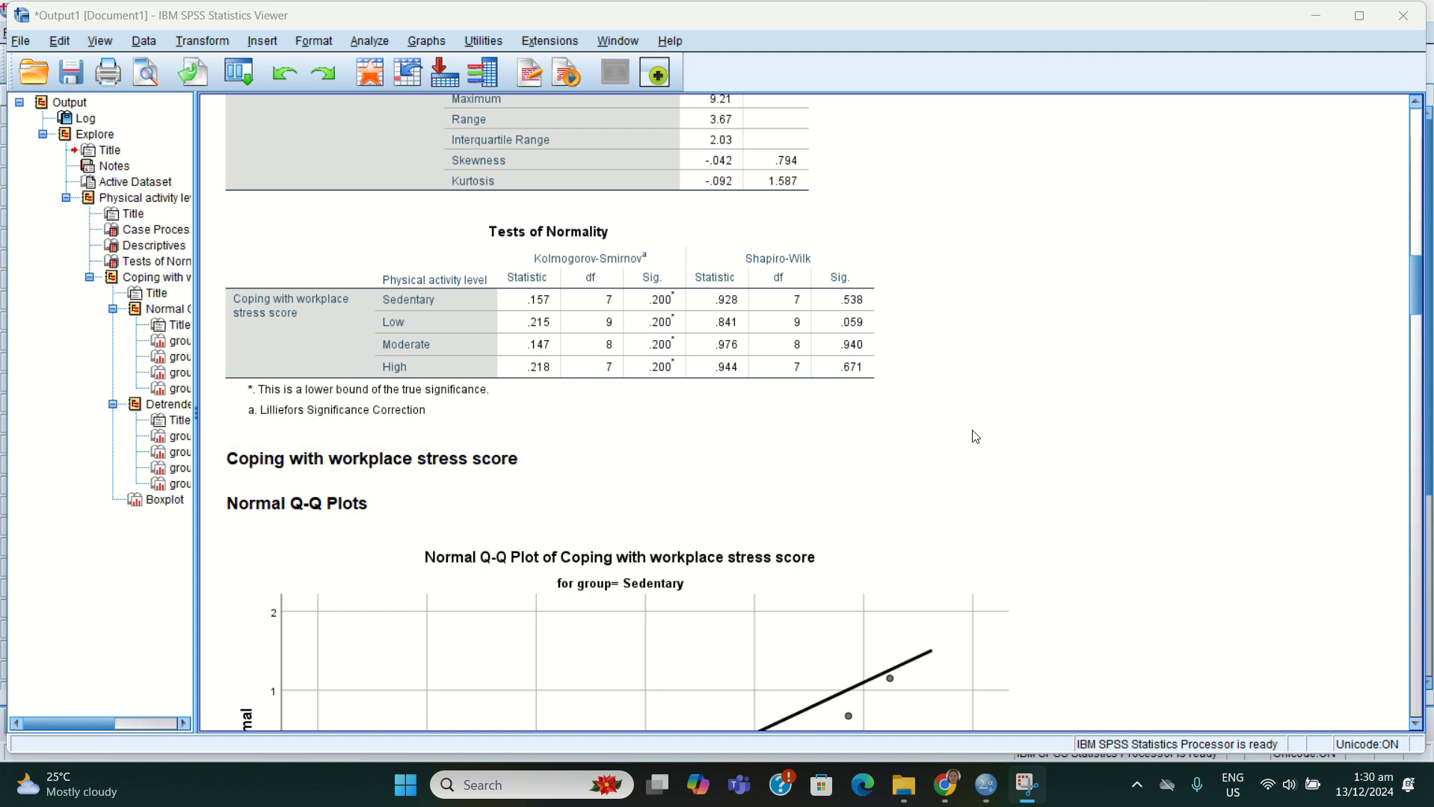
{"action": "scroll", "coordinate": [976, 437], "scroll_direction": "down", "scroll_amount": 2}
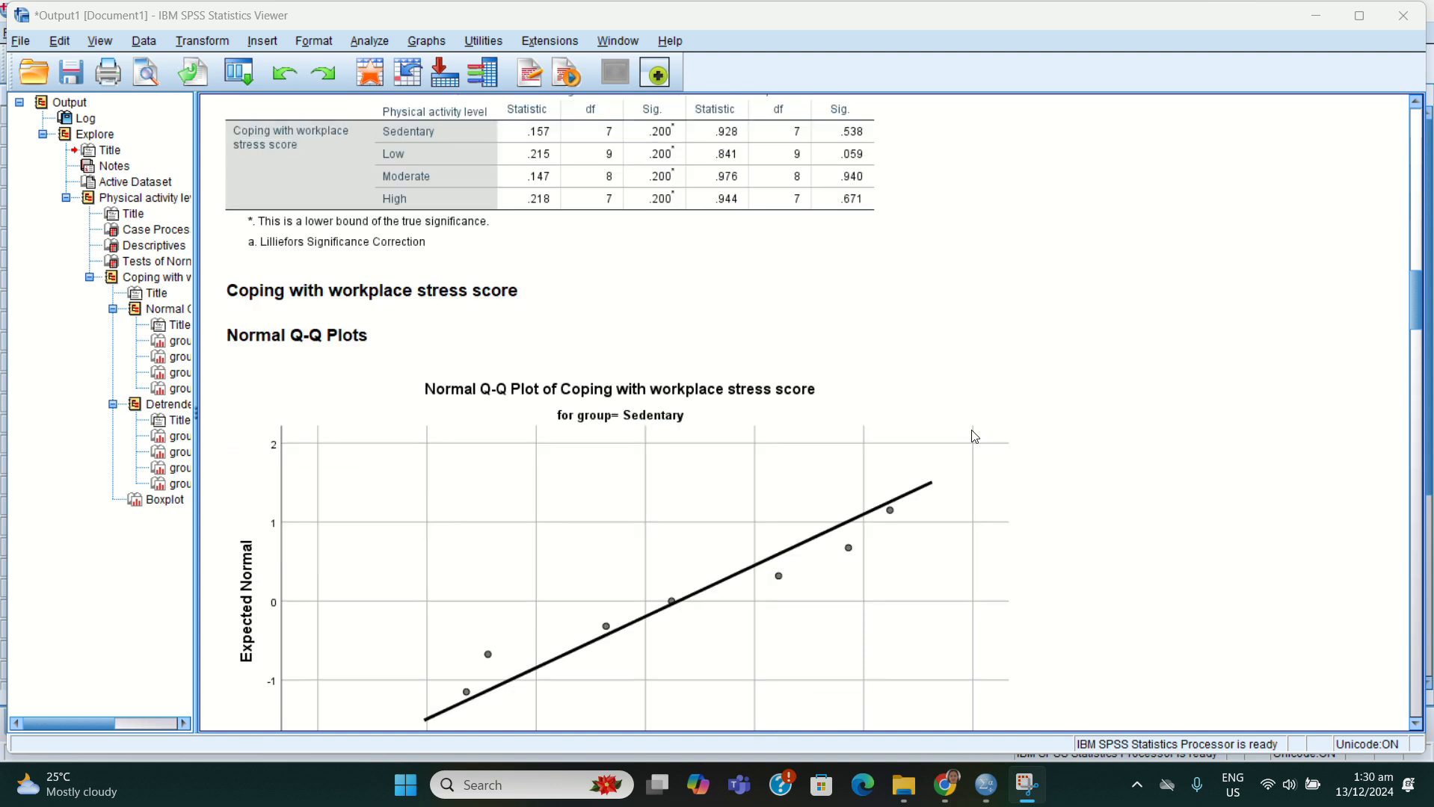
{"action": "scroll", "coordinate": [610, 27], "scroll_direction": "down", "scroll_amount": 10}
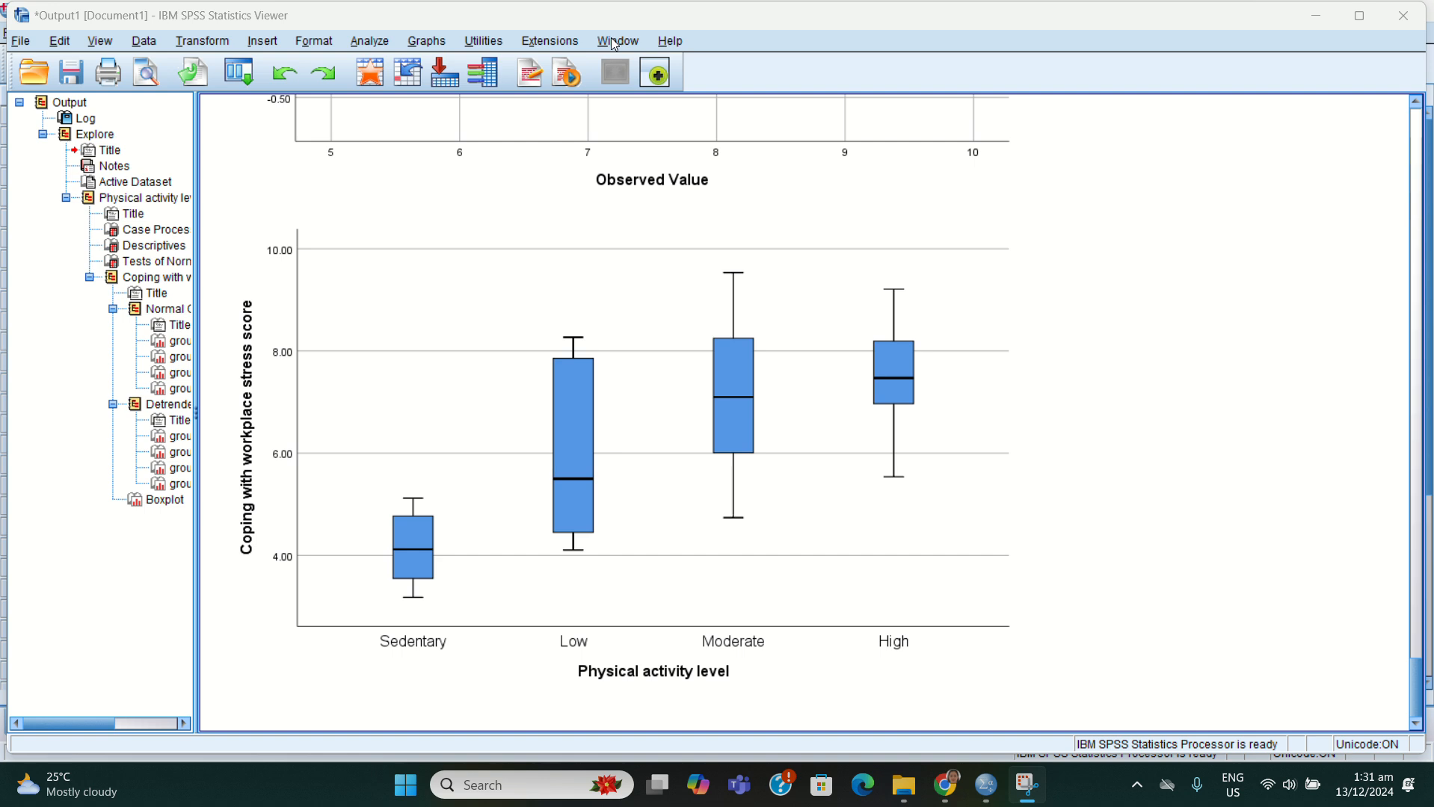
- Set up a Univariate general linear model with Coping with workplace stress score as dependent variable and Physical activity level as fixed factor
{"action": "left_click", "coordinate": [377, 45]}
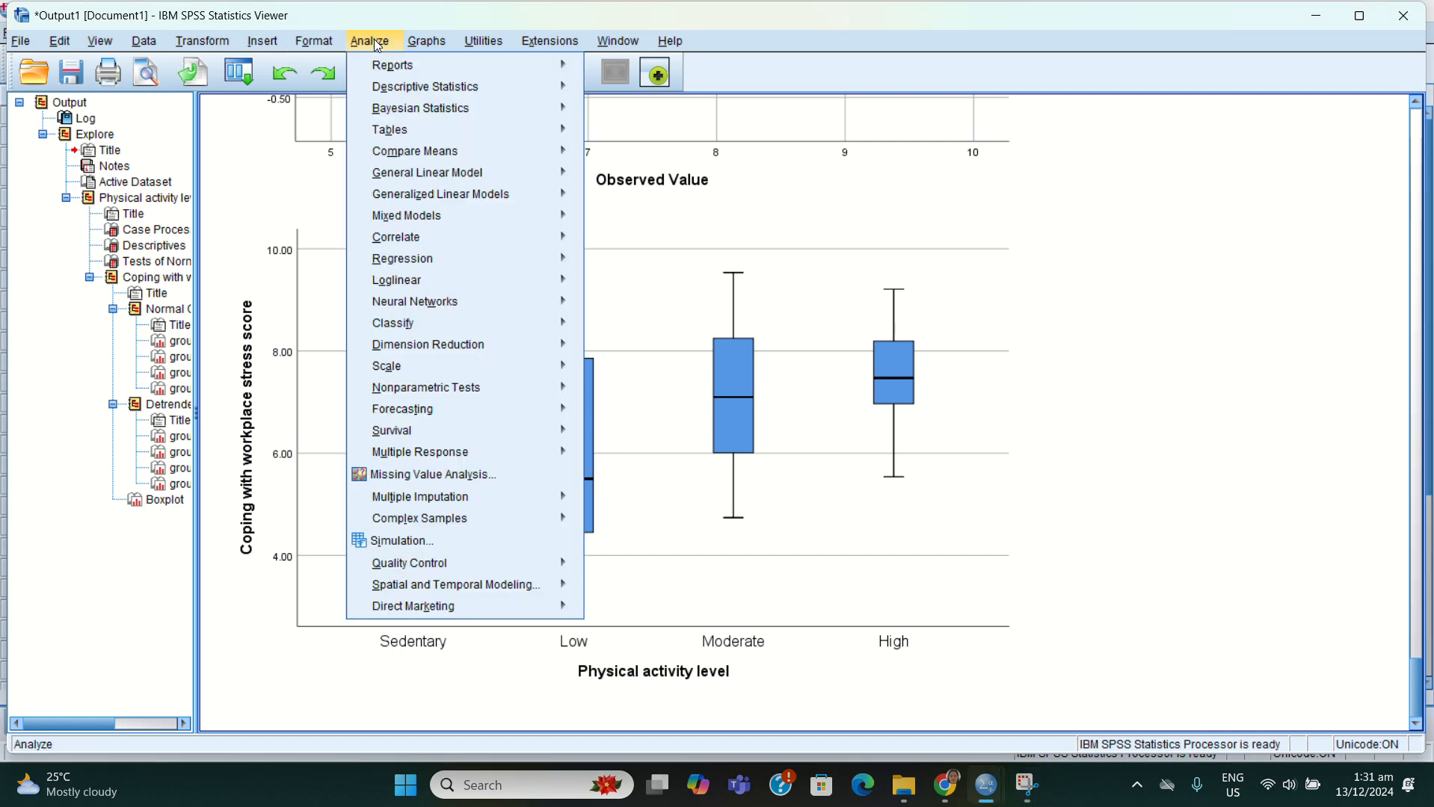
{"action": "mouse_move", "coordinate": [439, 174]}
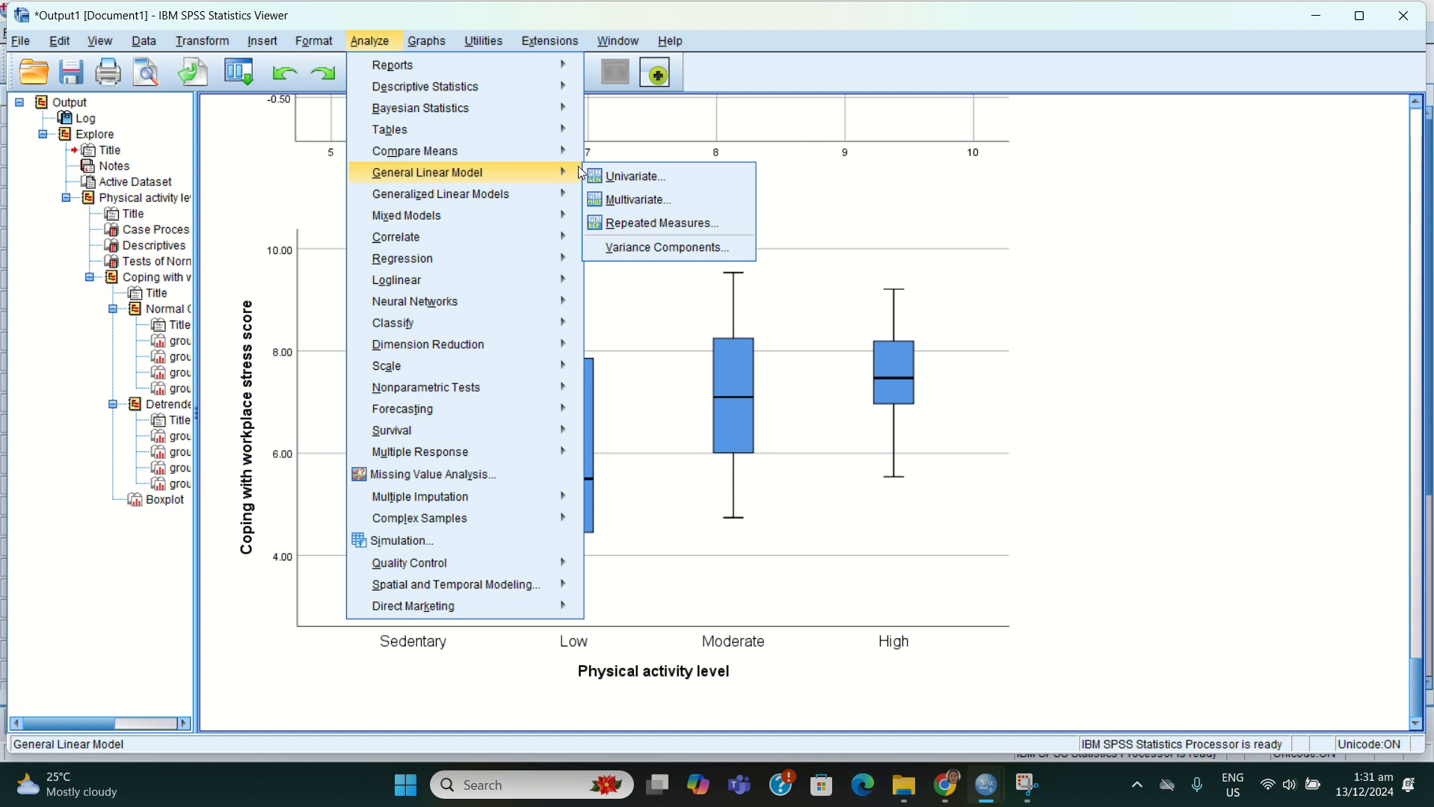
{"action": "left_click", "coordinate": [602, 179]}
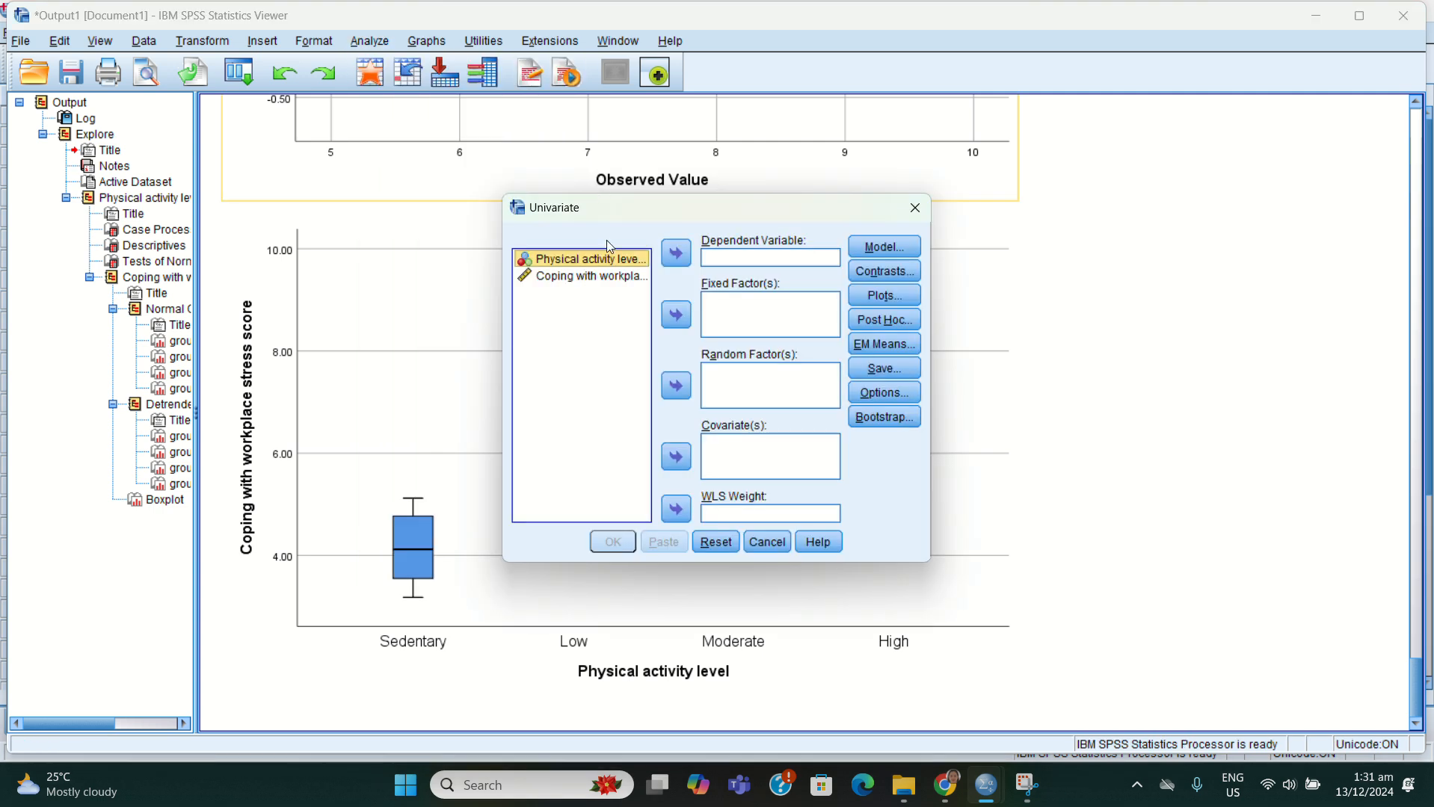
{"action": "left_click", "coordinate": [583, 276]}
{"action": "left_click", "coordinate": [689, 257]}
{"action": "left_click", "coordinate": [642, 275]}
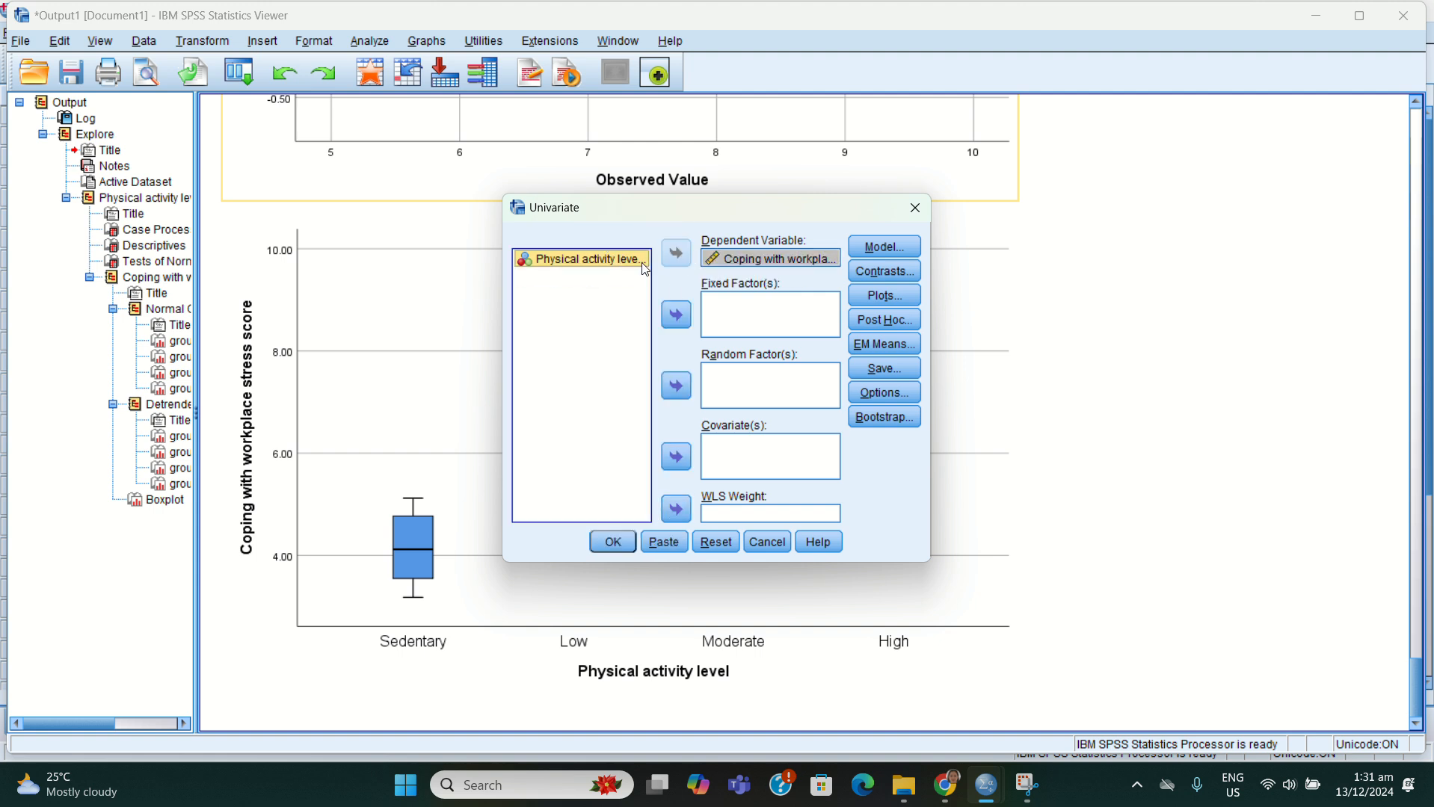
{"action": "left_click", "coordinate": [680, 317]}
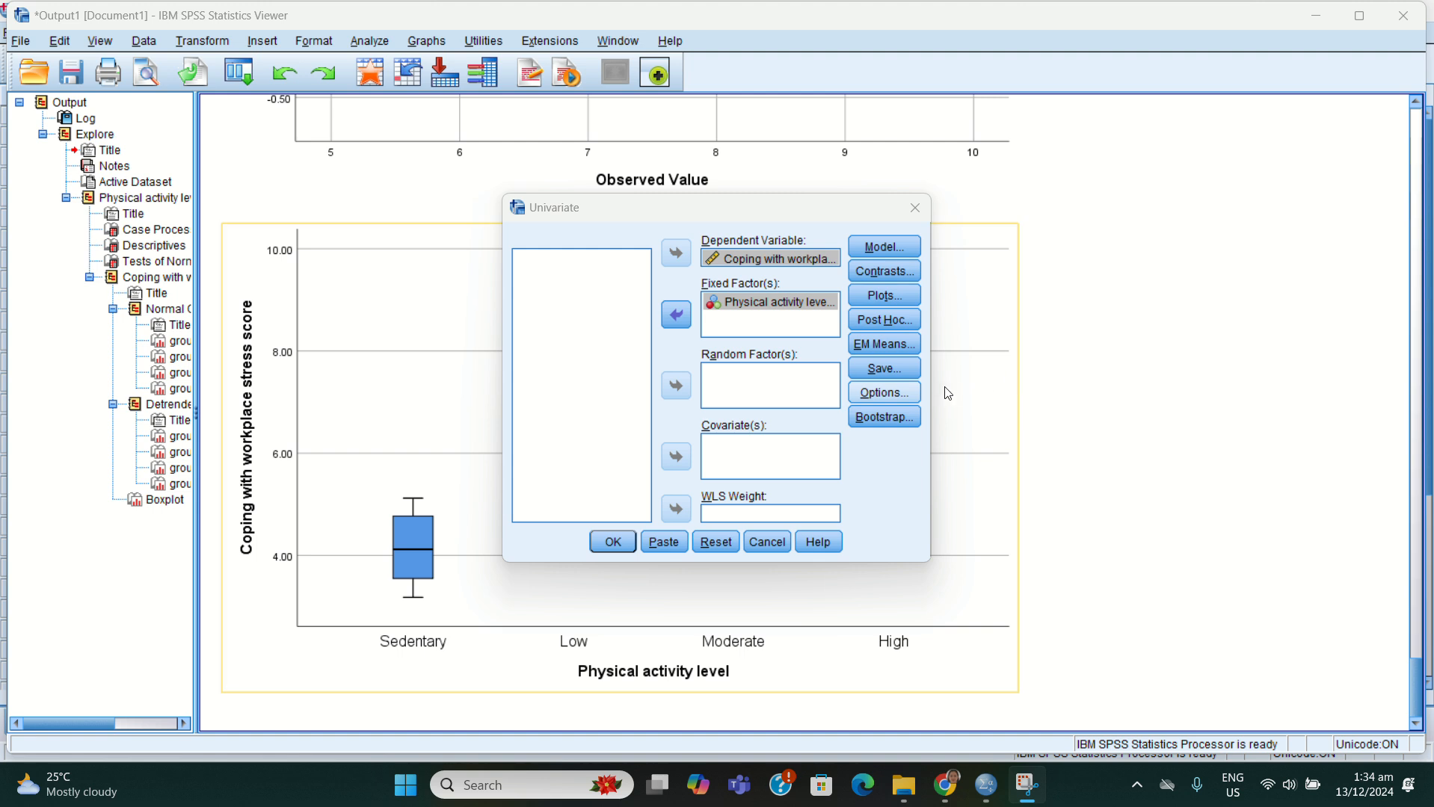
- Include estimates of effect size in the Univariate options, run the analysis, and review the between-subjects output
{"action": "left_click", "coordinate": [905, 395]}
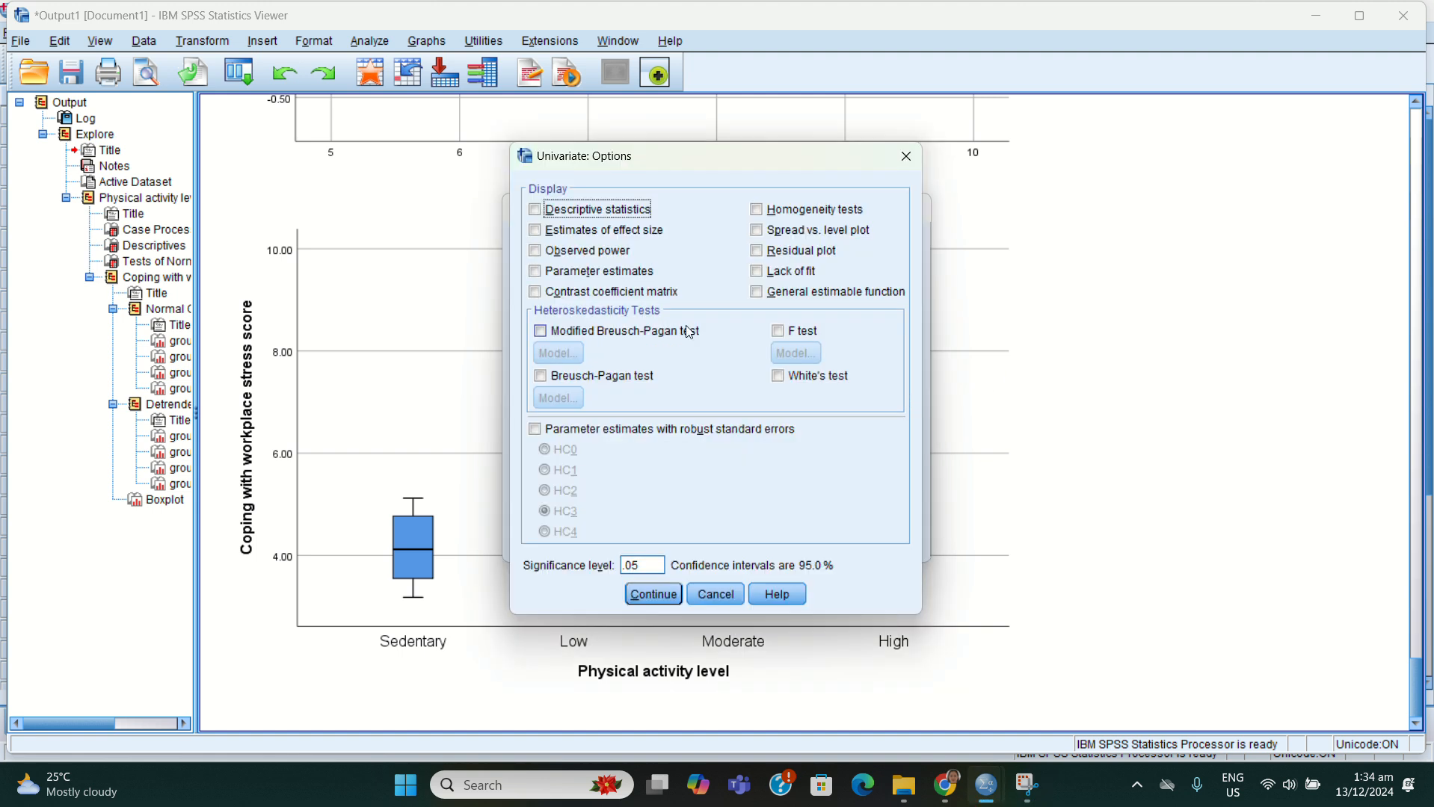
{"action": "left_click", "coordinate": [535, 231]}
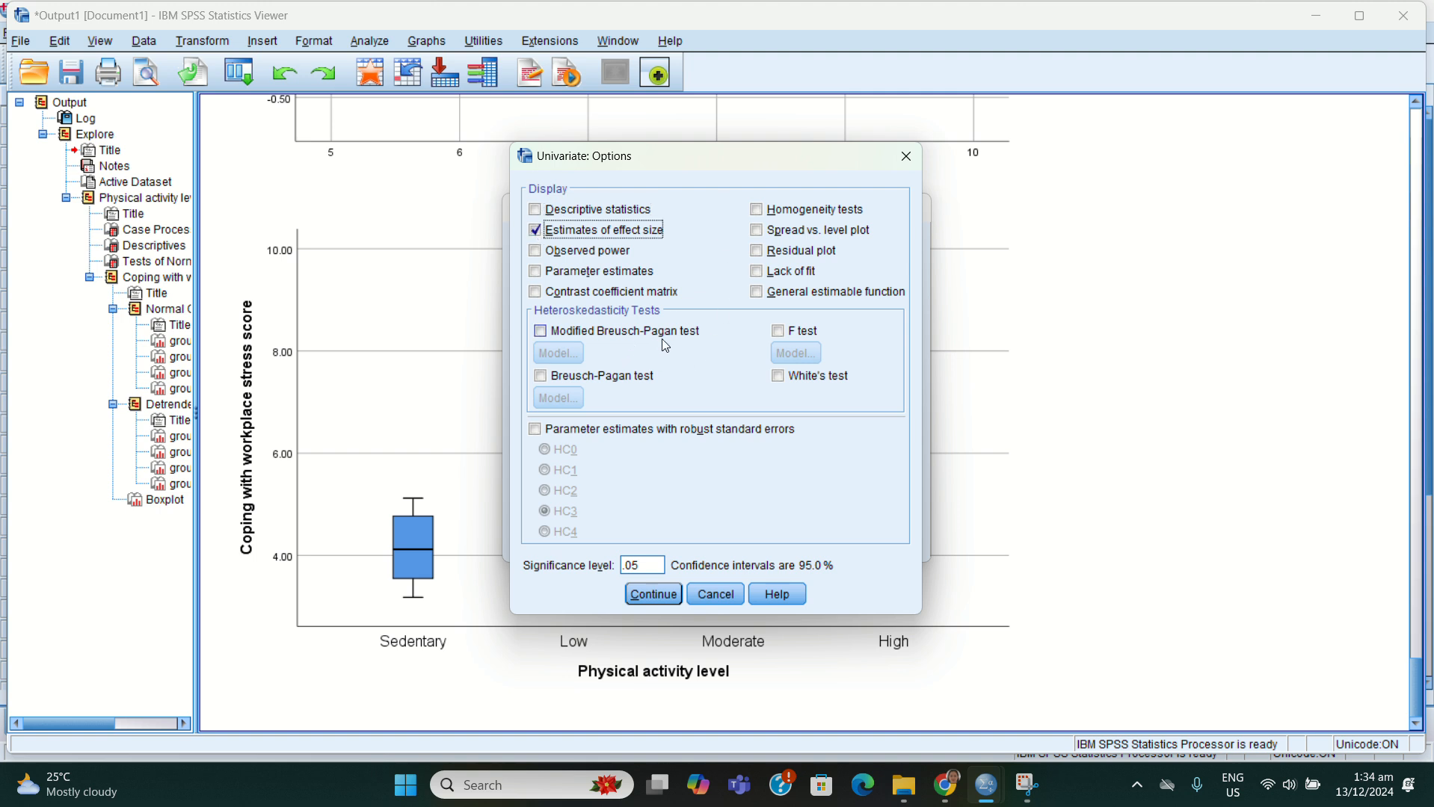
{"action": "left_click", "coordinate": [654, 596]}
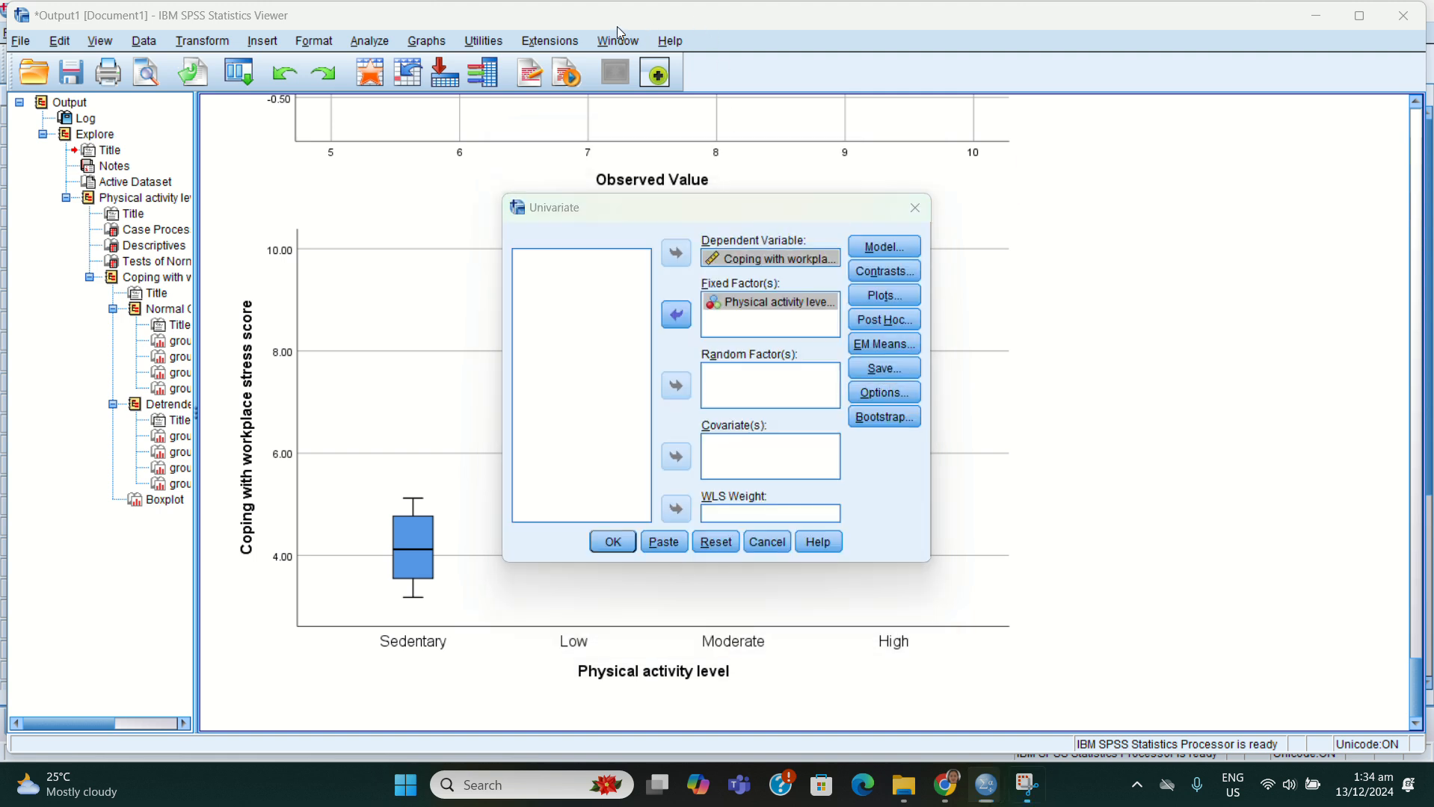
{"action": "left_click", "coordinate": [624, 549]}
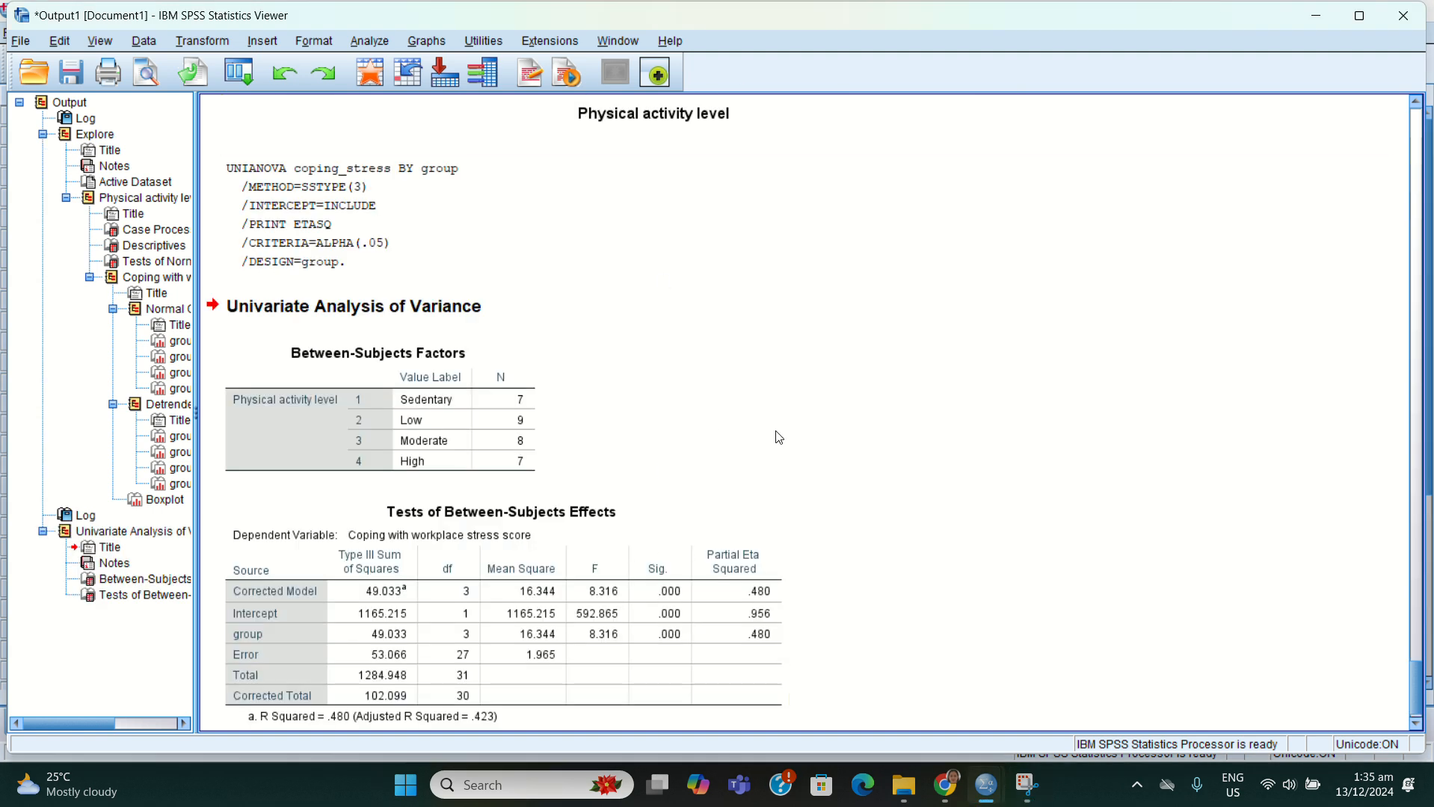
{"action": "scroll", "coordinate": [778, 430], "scroll_direction": "down", "scroll_amount": 1}
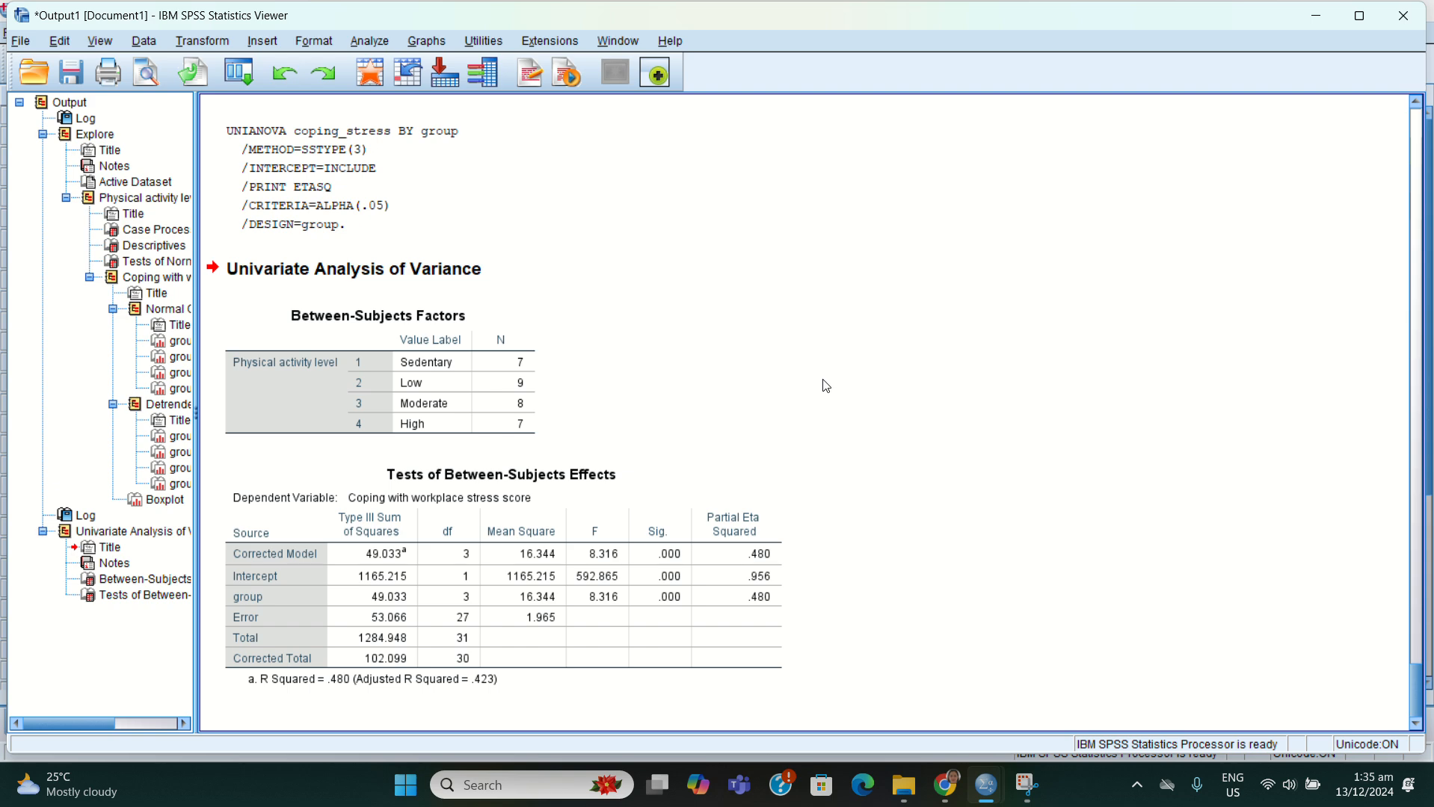
{"action": "scroll", "coordinate": [859, 404], "scroll_direction": "up", "scroll_amount": 5}
{"action": "scroll", "coordinate": [889, 425], "scroll_direction": "down", "scroll_amount": 5}
{"action": "left_click", "coordinate": [615, 33]}
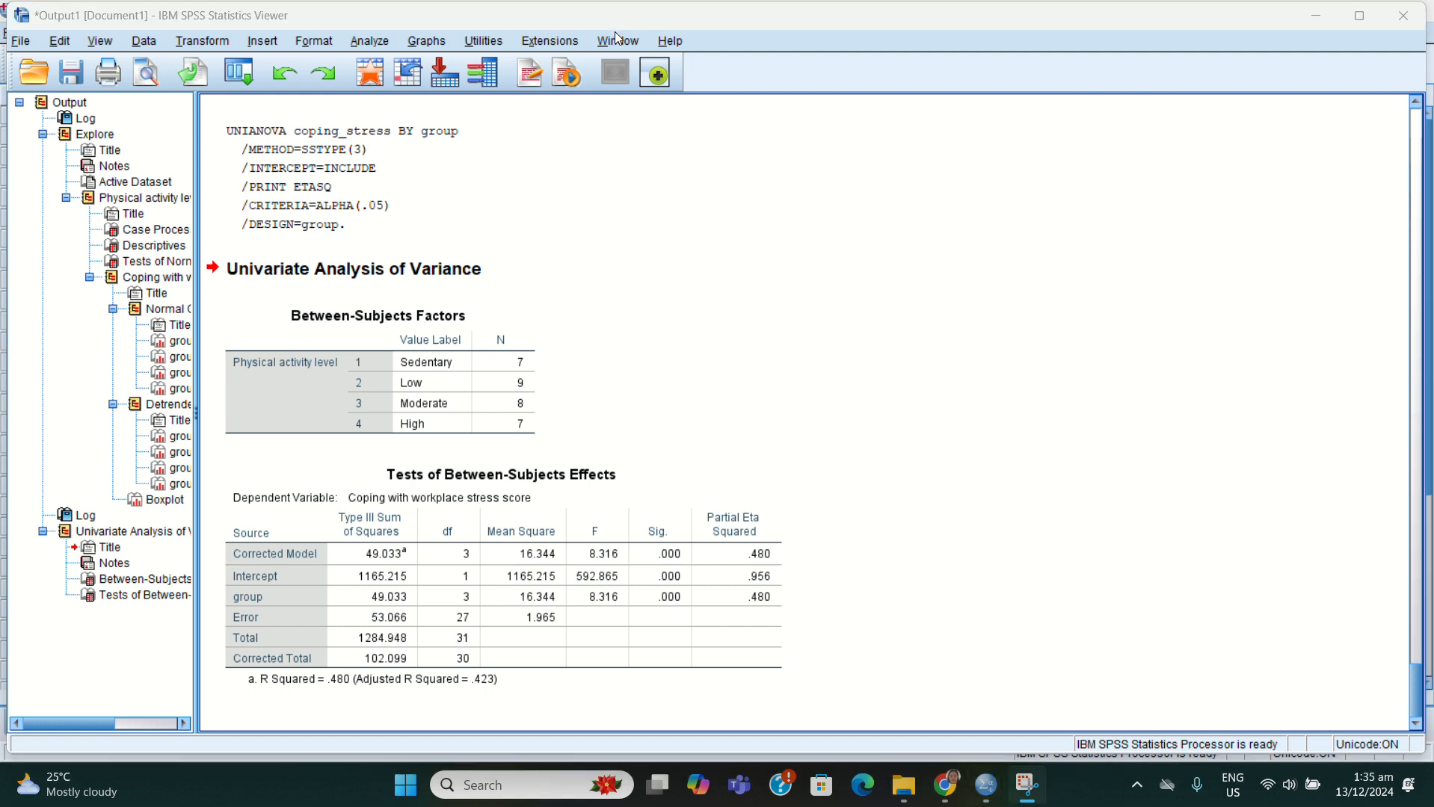
- Set up a One-Way ANOVA with Coping with workplace stress score as dependent variable and Physical activity level as factor
{"action": "left_click", "coordinate": [369, 41]}
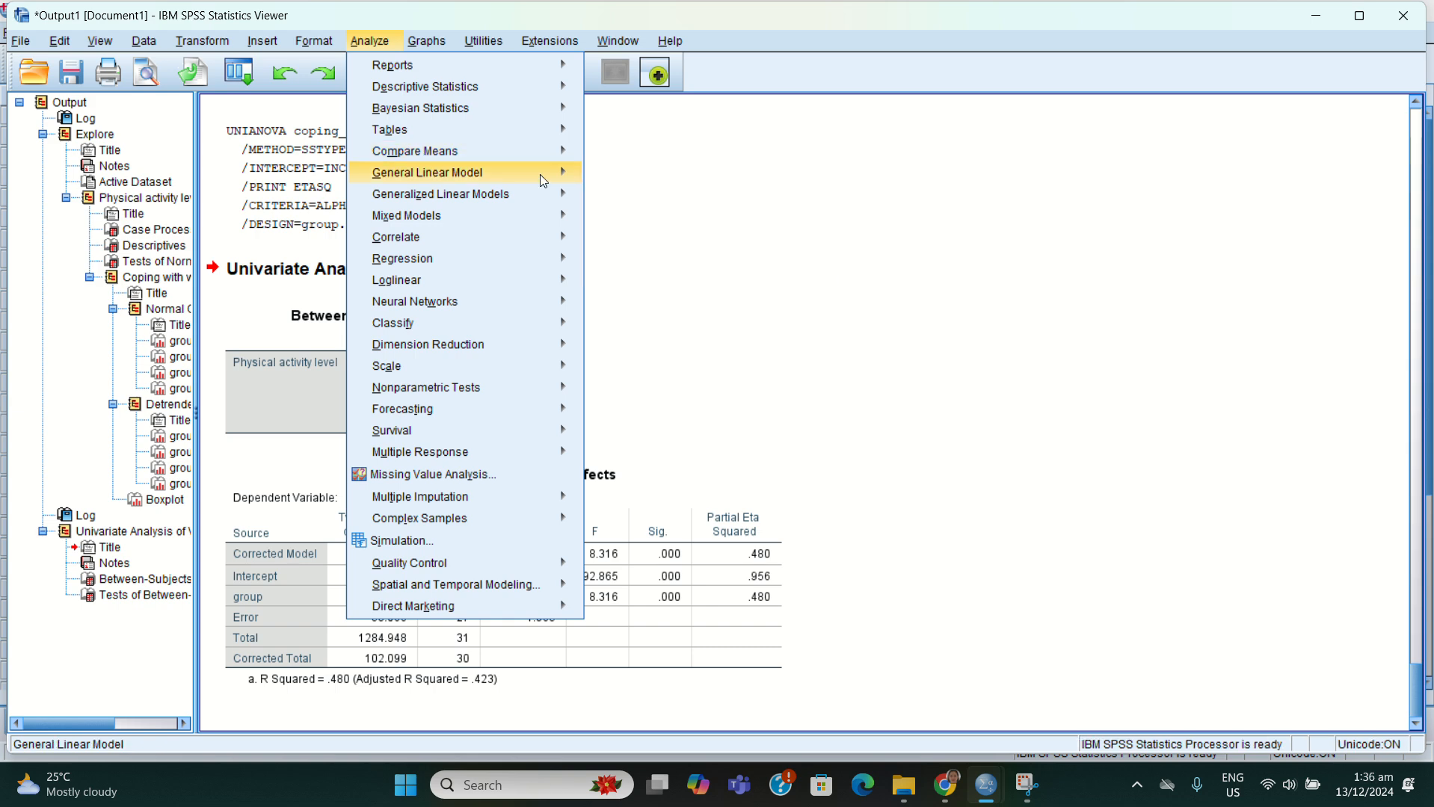
{"action": "mouse_move", "coordinate": [544, 172]}
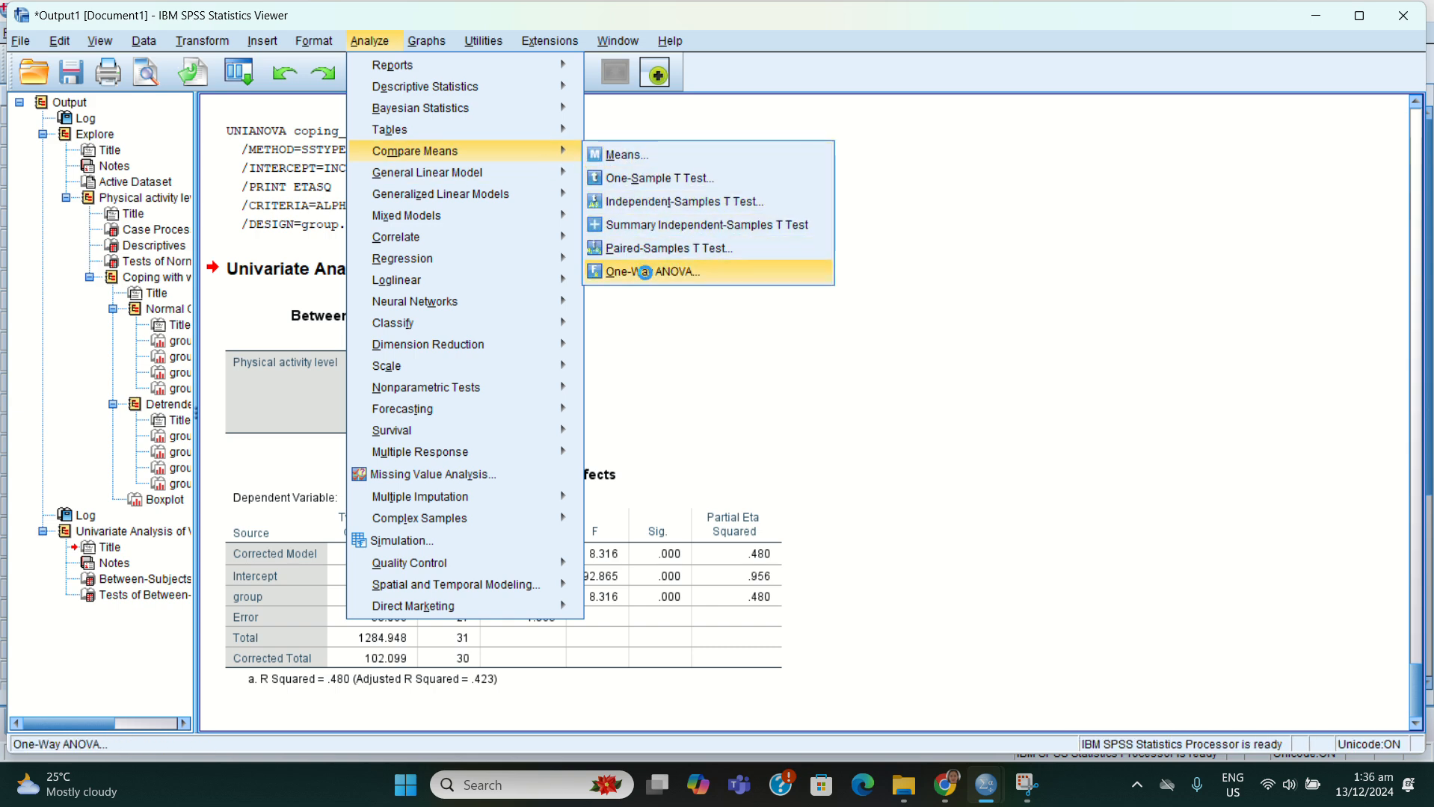
{"action": "left_click", "coordinate": [649, 273]}
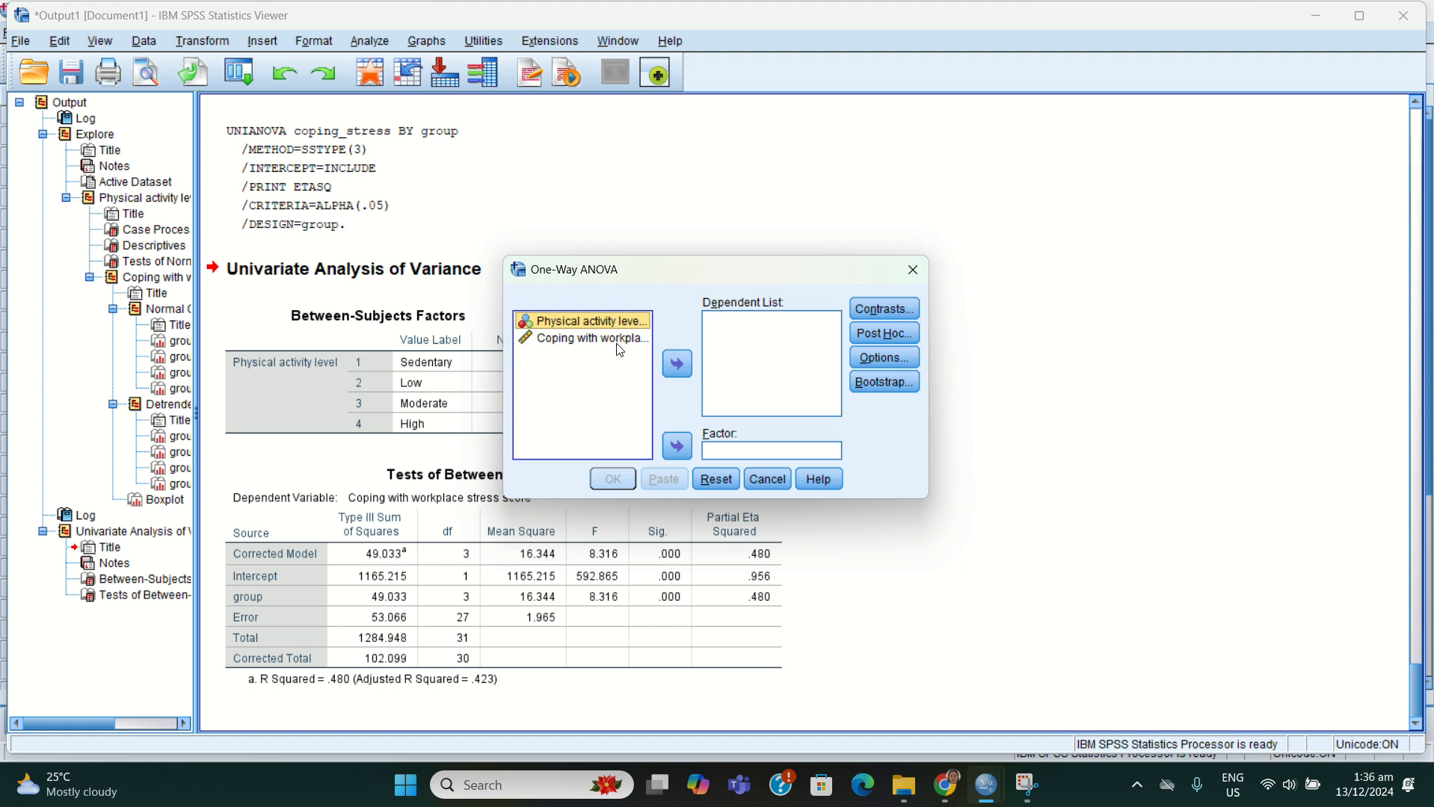
{"action": "left_click", "coordinate": [647, 342]}
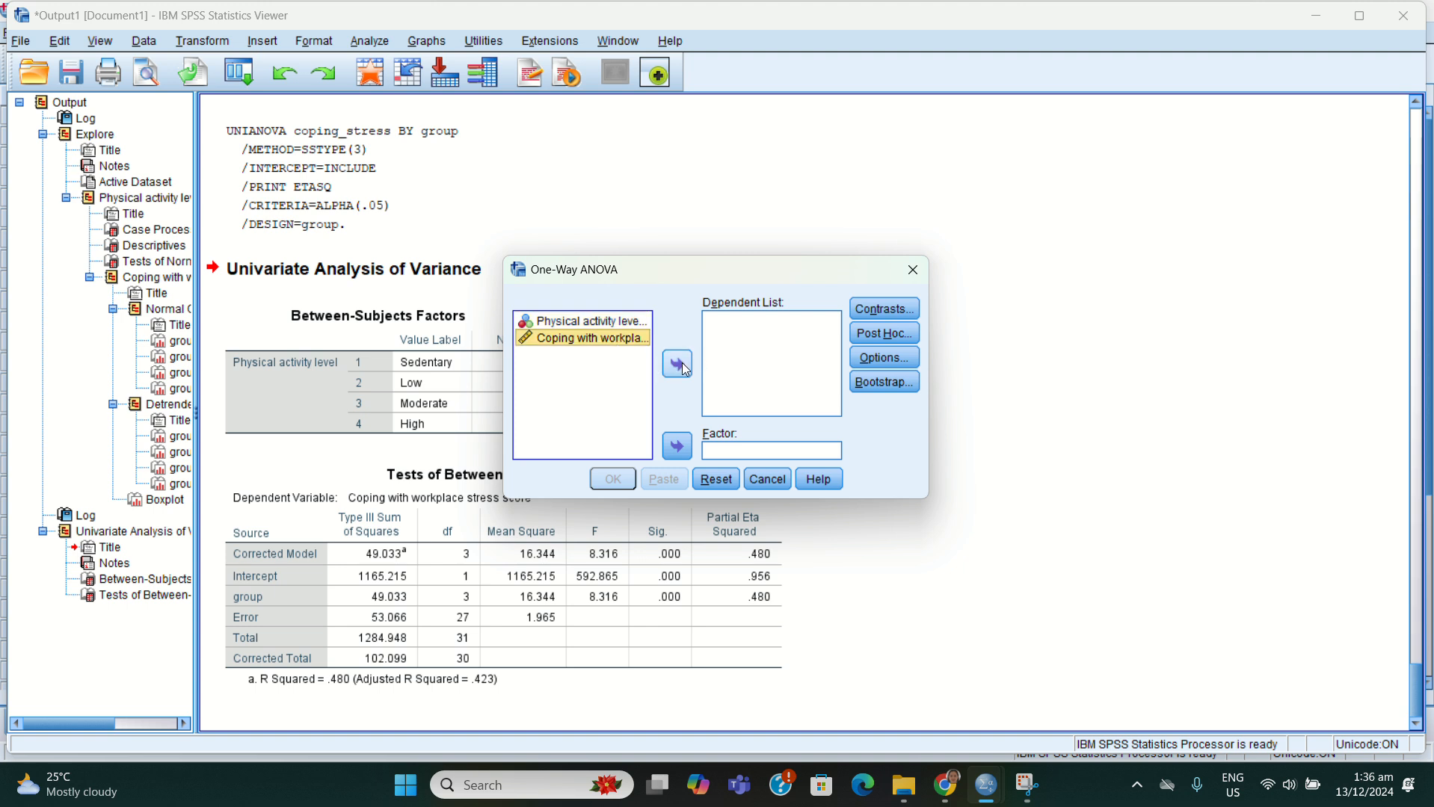
{"action": "left_click", "coordinate": [685, 368]}
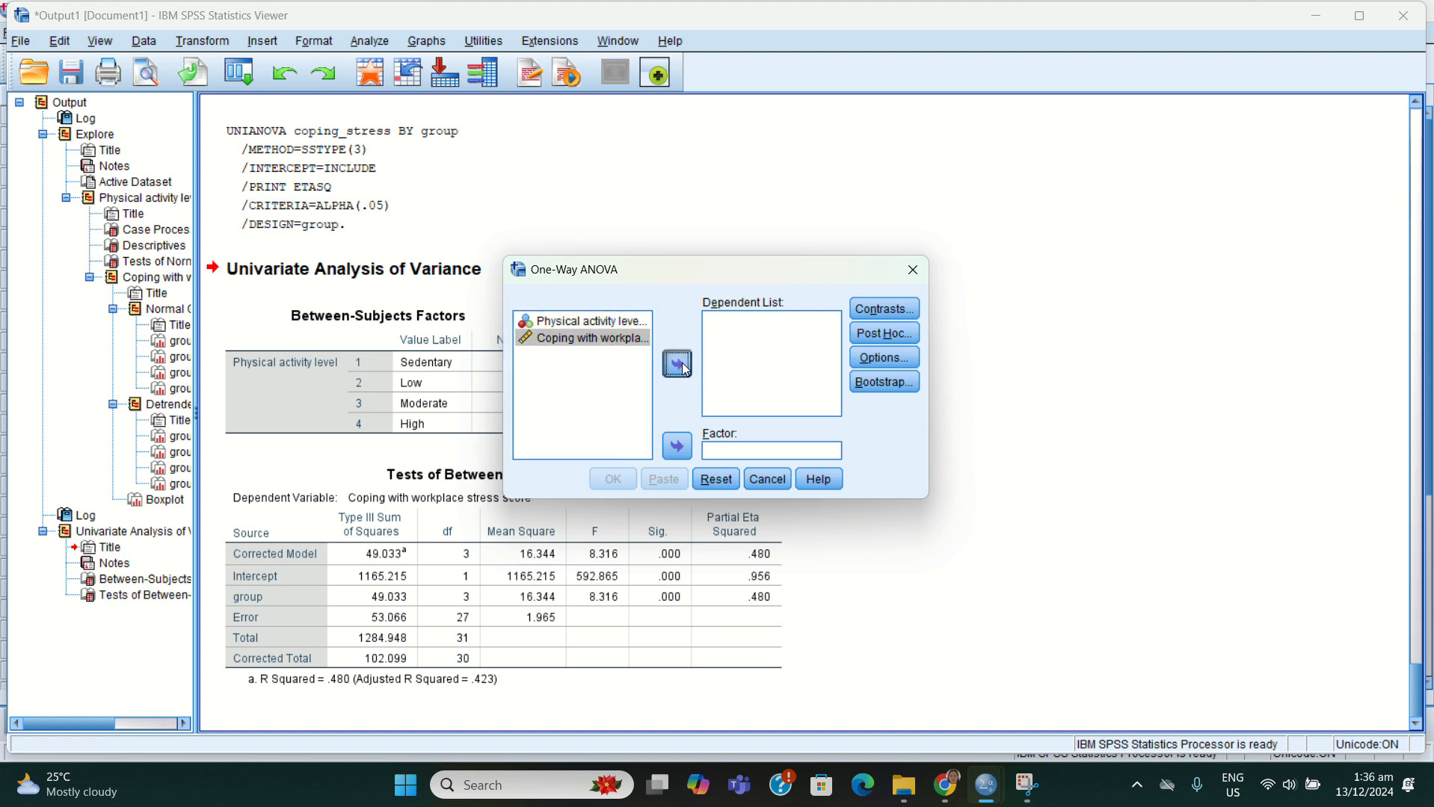
{"action": "left_click", "coordinate": [720, 454]}
{"action": "left_click", "coordinate": [593, 321]}
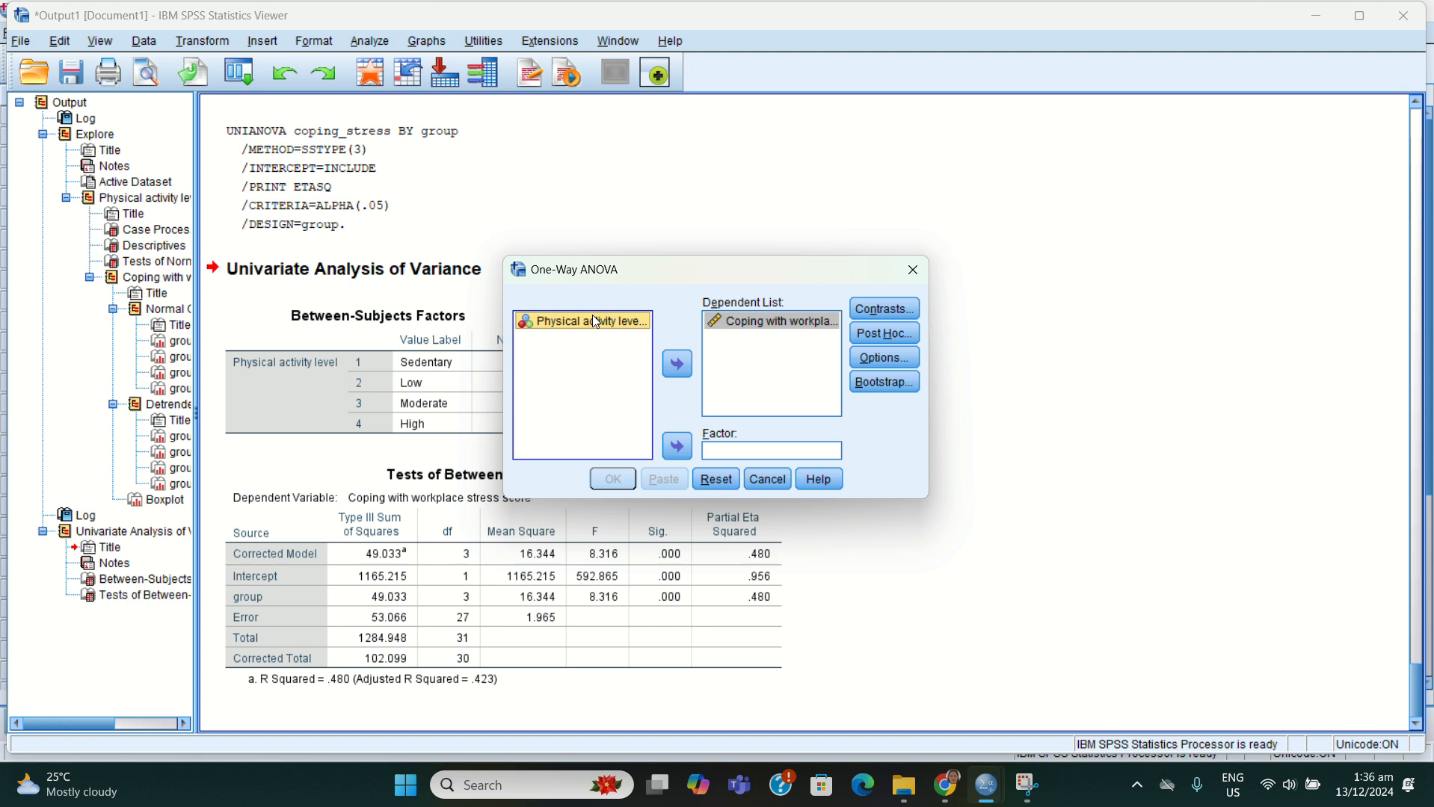
{"action": "left_click", "coordinate": [684, 448]}
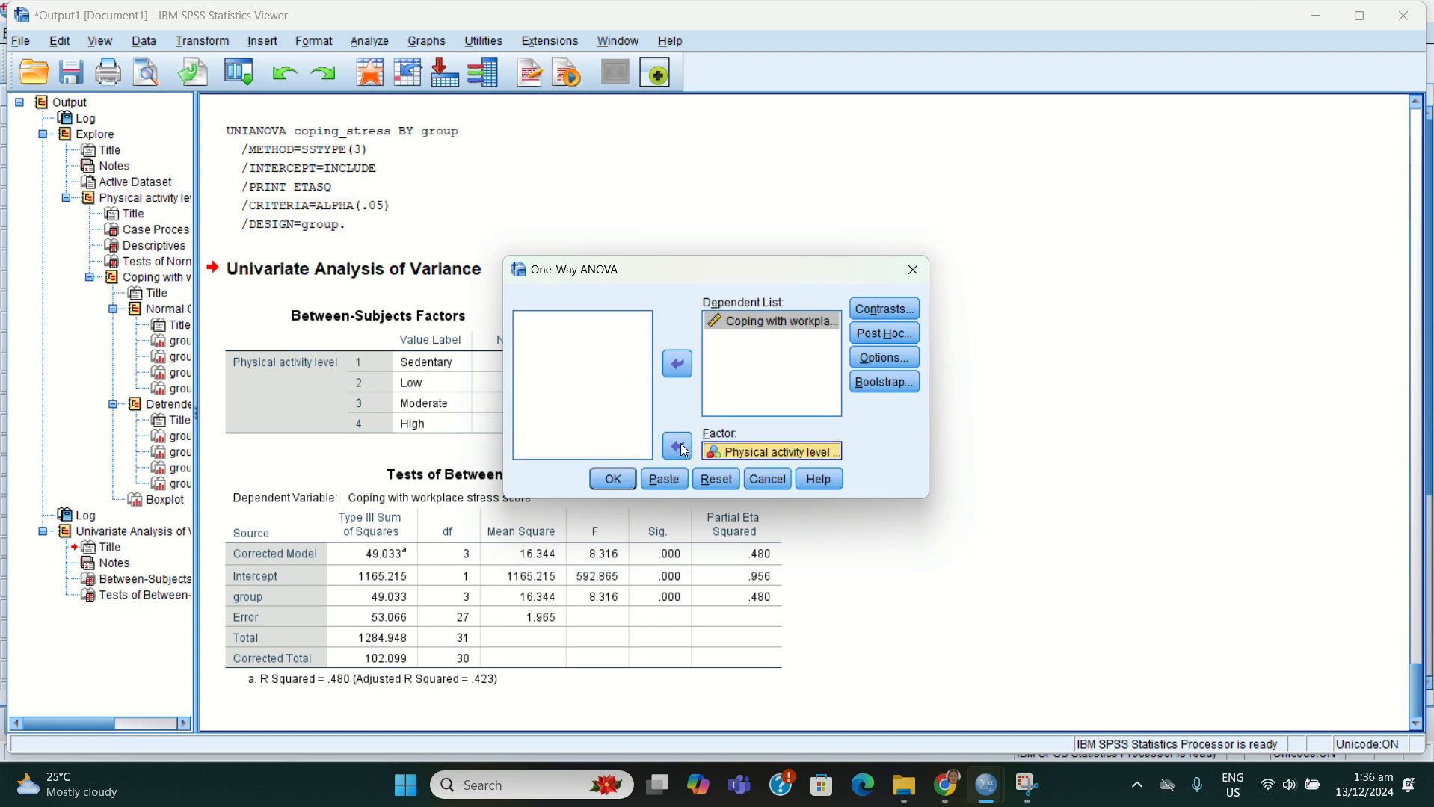
- Include descriptives, the homogeneity of variance test, the Welch test and a means plot, and open the post hoc comparison settings
{"action": "left_click", "coordinate": [903, 365]}
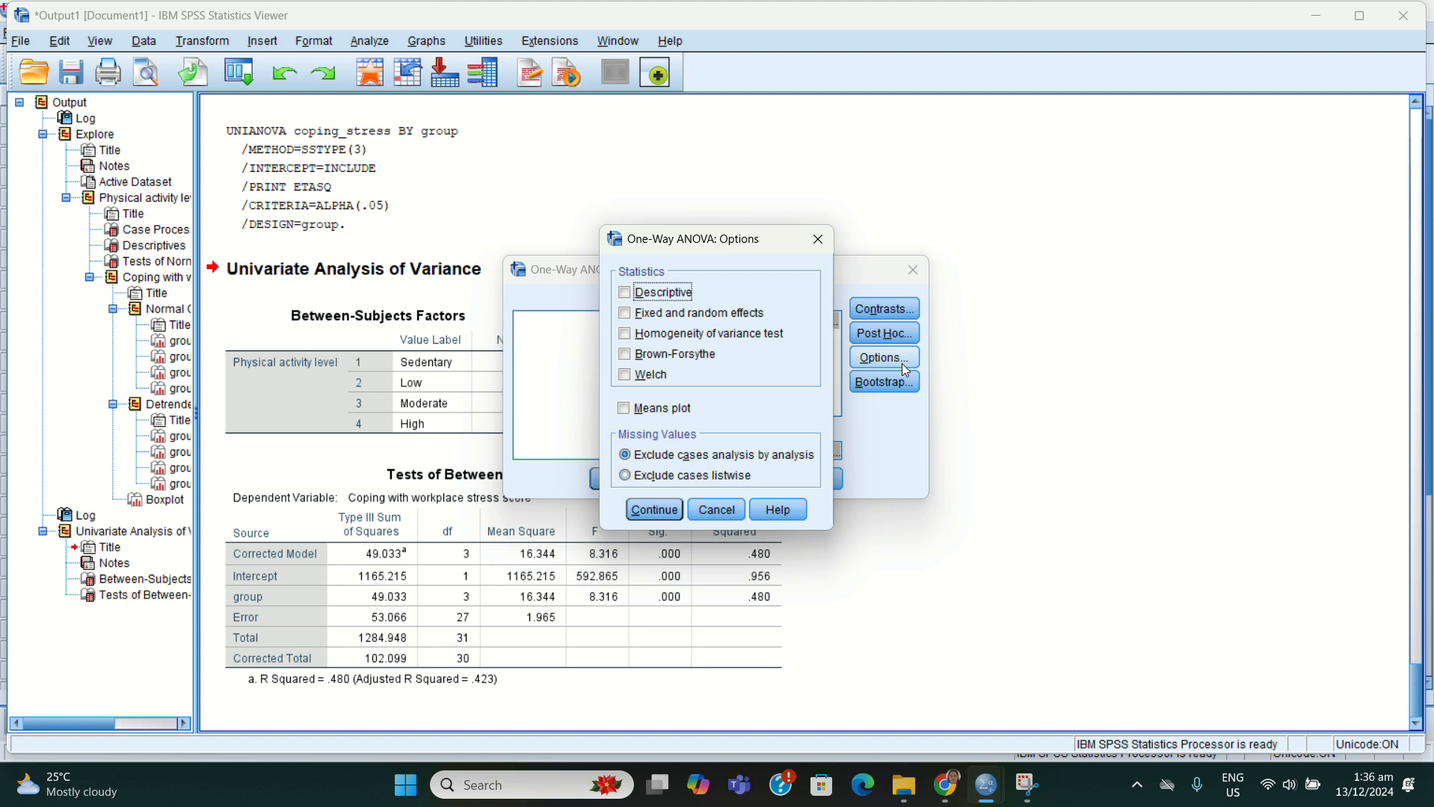
{"action": "left_click", "coordinate": [627, 295]}
{"action": "left_click", "coordinate": [631, 336]}
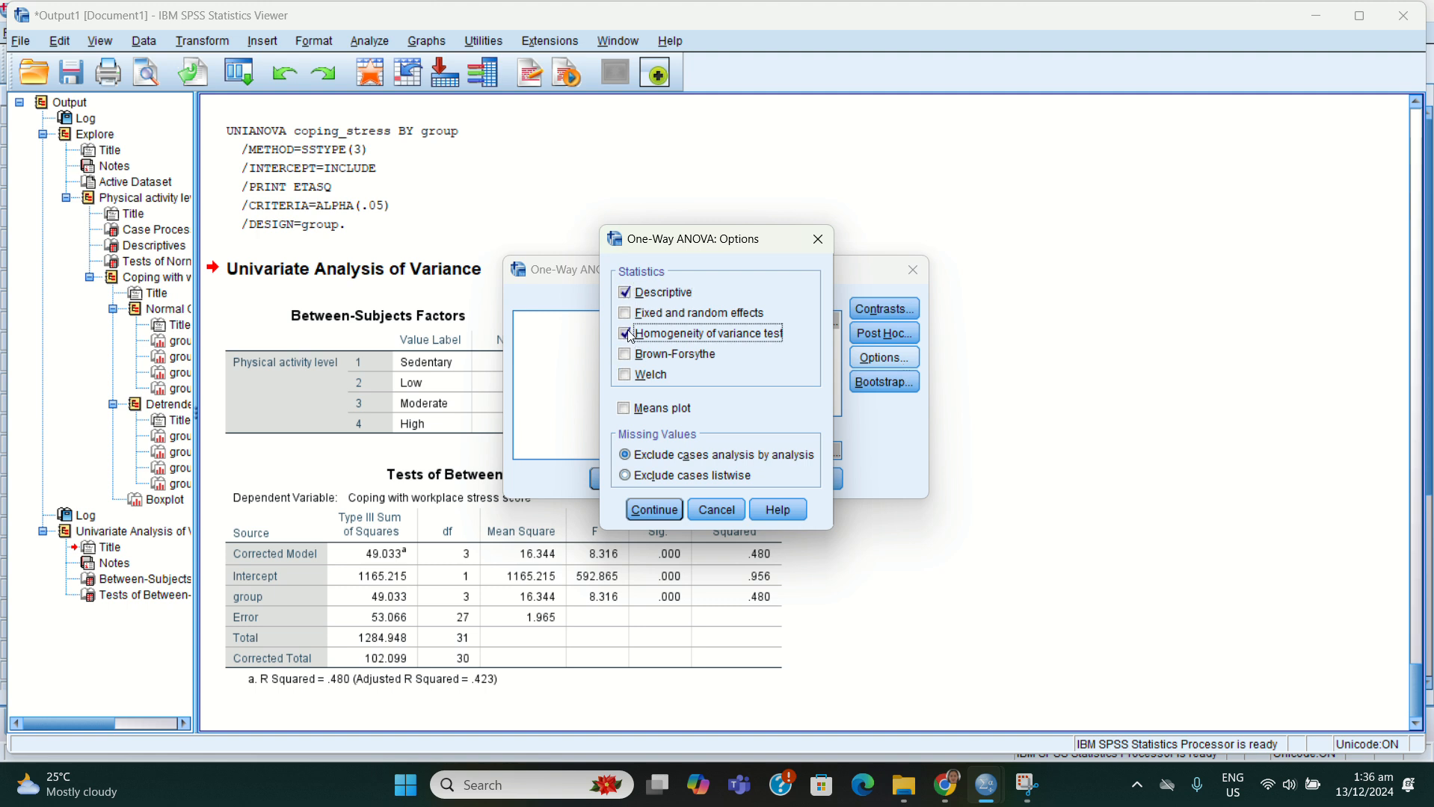
{"action": "left_click", "coordinate": [627, 376]}
{"action": "left_click", "coordinate": [627, 409]}
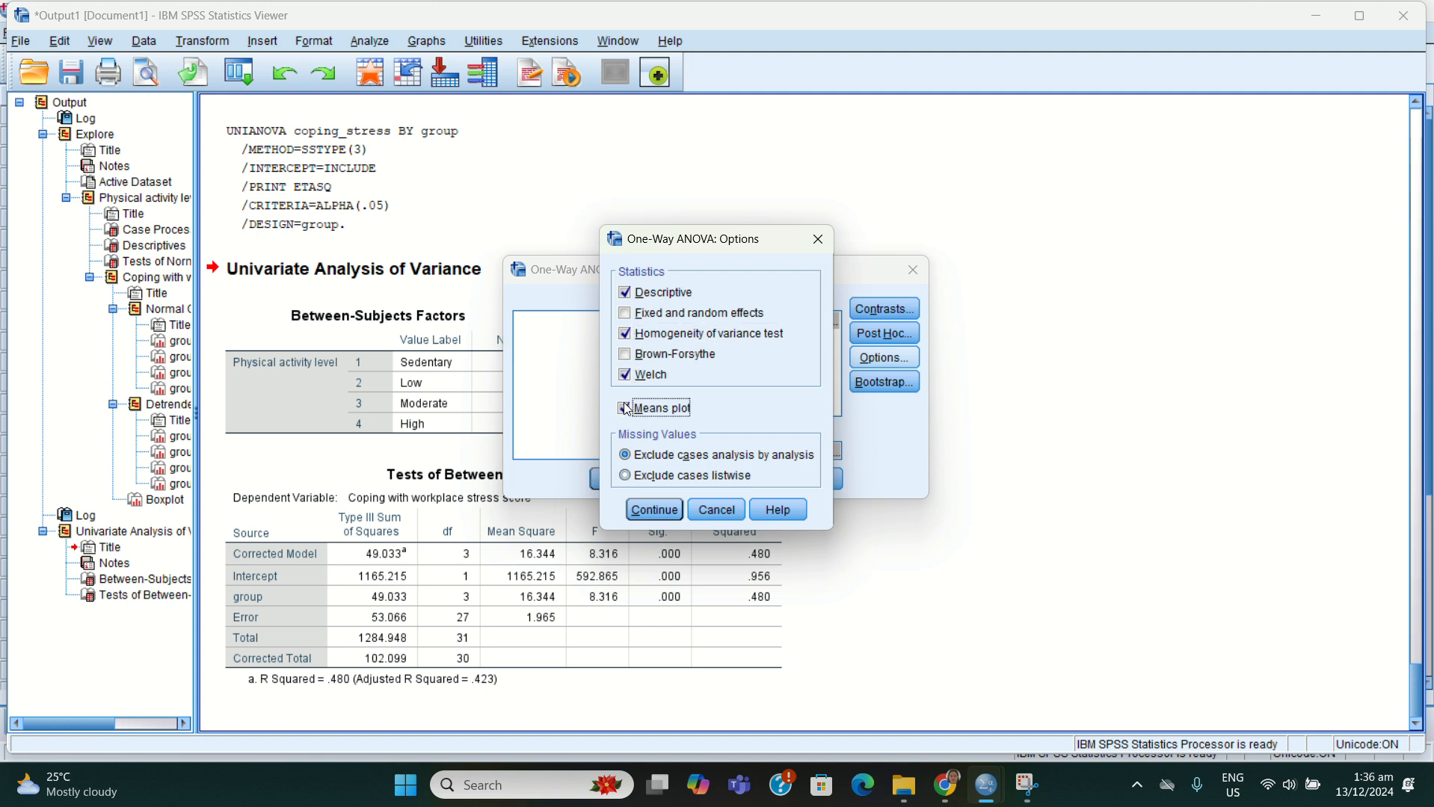
{"action": "left_click", "coordinate": [656, 513]}
{"action": "left_click", "coordinate": [901, 331]}
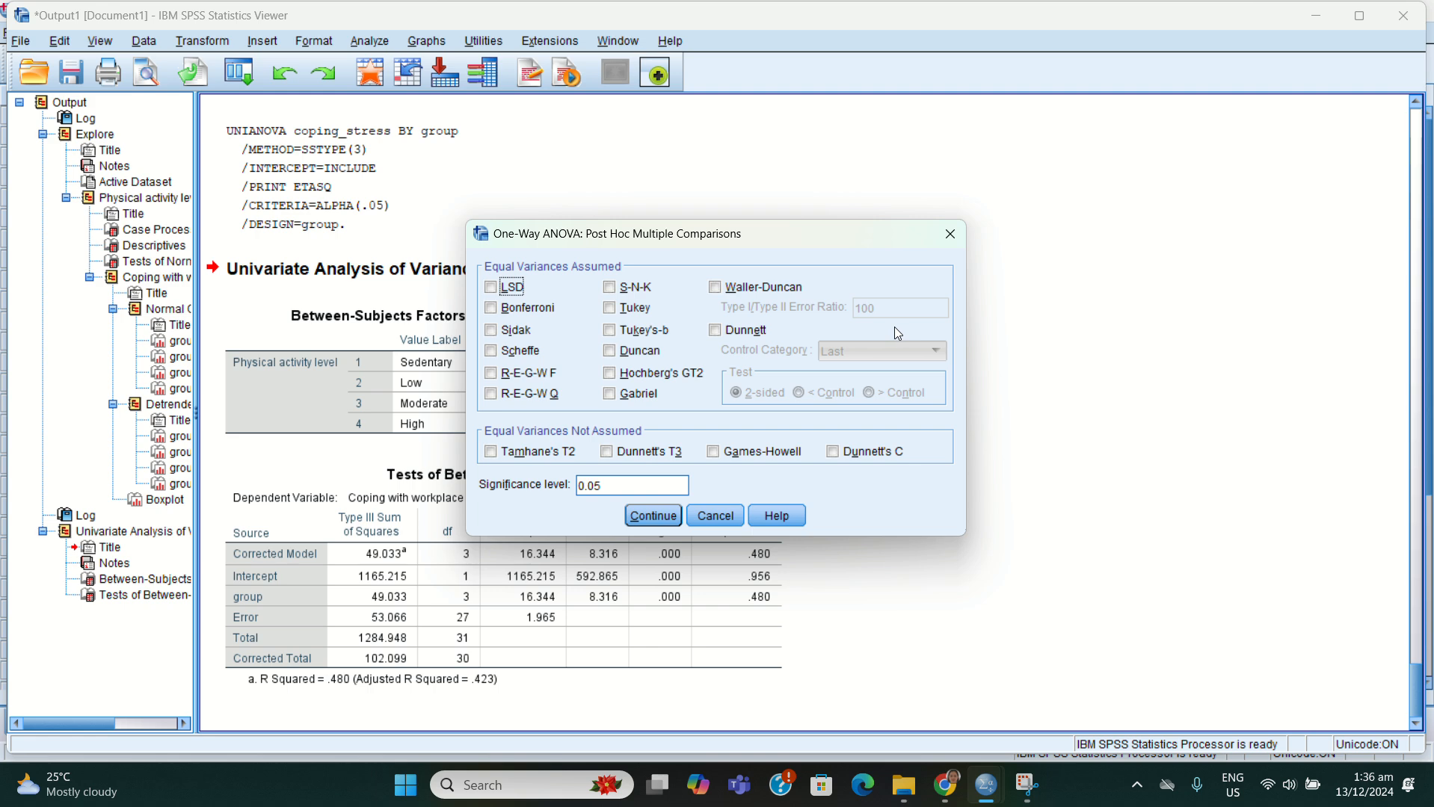
{"action": "left_click", "coordinate": [715, 453]}
{"action": "left_click", "coordinate": [610, 330]}
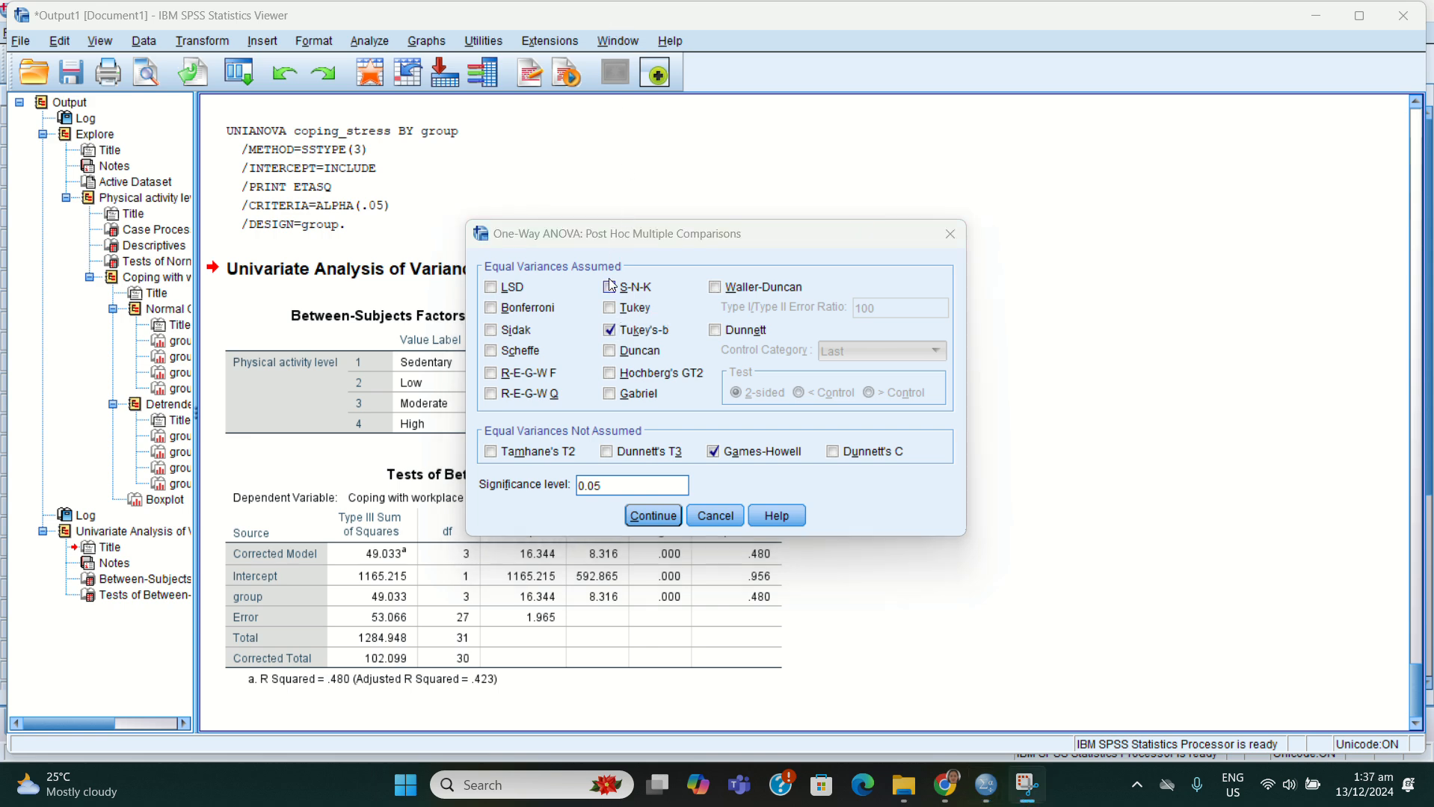
{"action": "left_click", "coordinate": [610, 329]}
{"action": "left_click", "coordinate": [713, 451]}
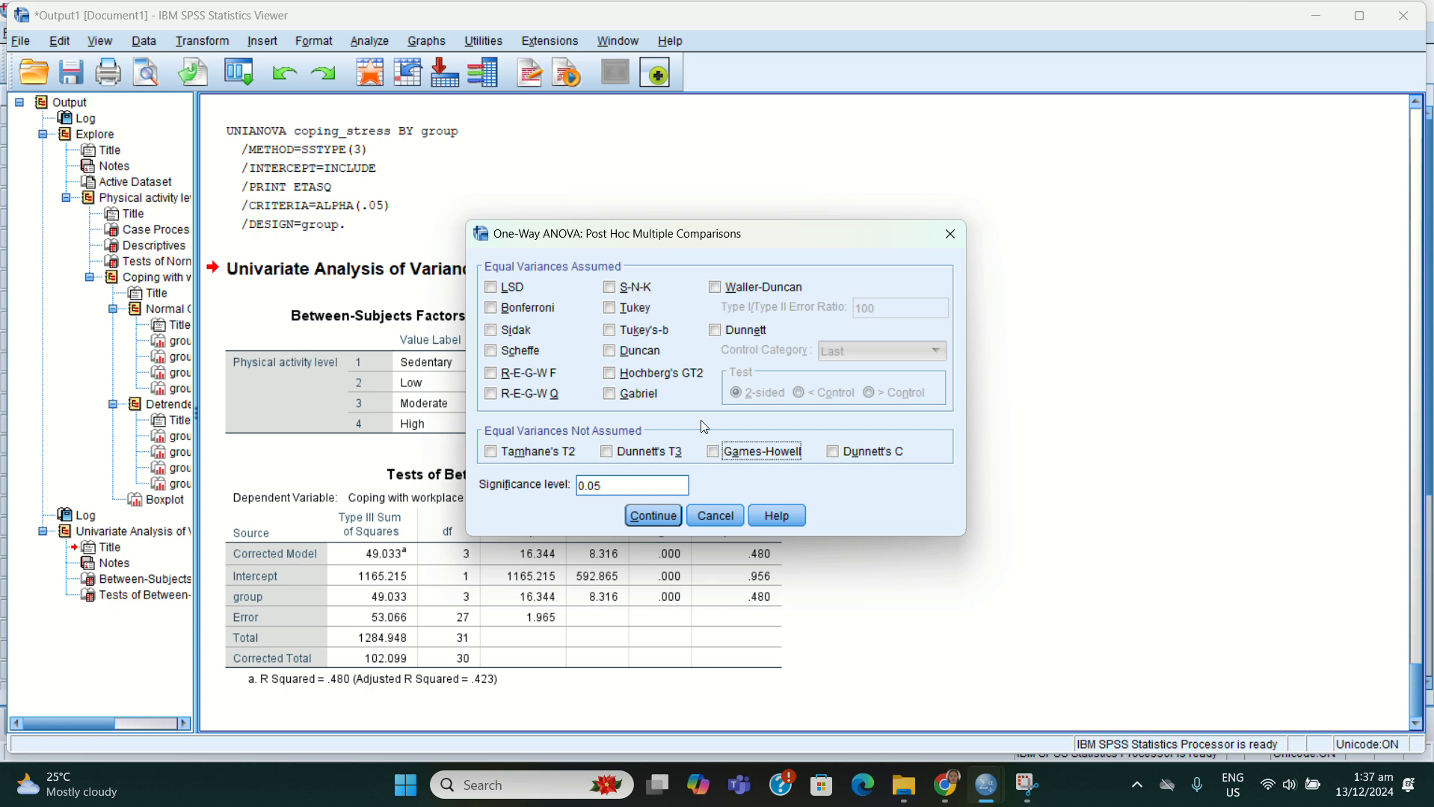
- Choose Bonferroni and LSD as the post hoc comparisons and run the one-way ANOVA
{"action": "left_click", "coordinate": [490, 309]}
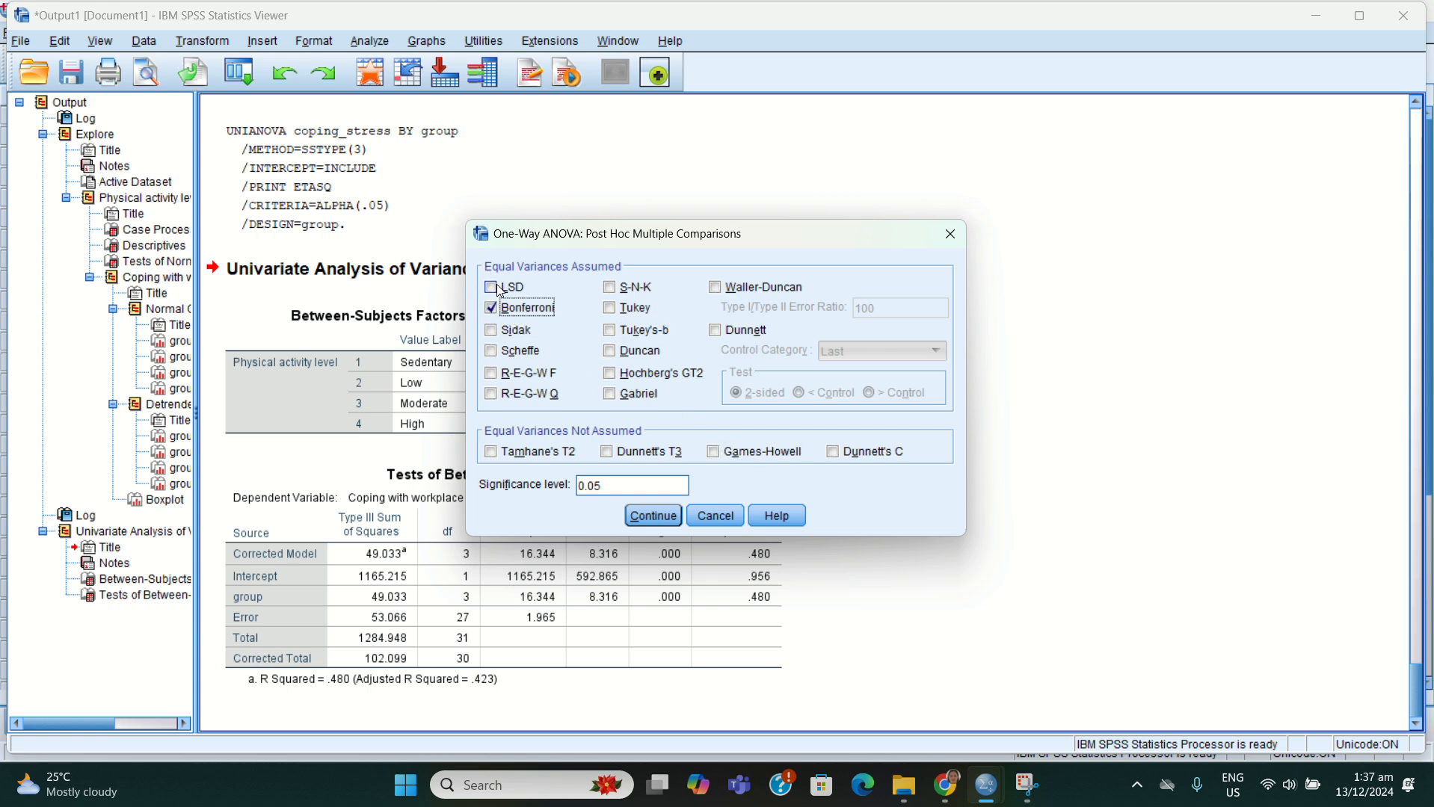
{"action": "left_click", "coordinate": [499, 290]}
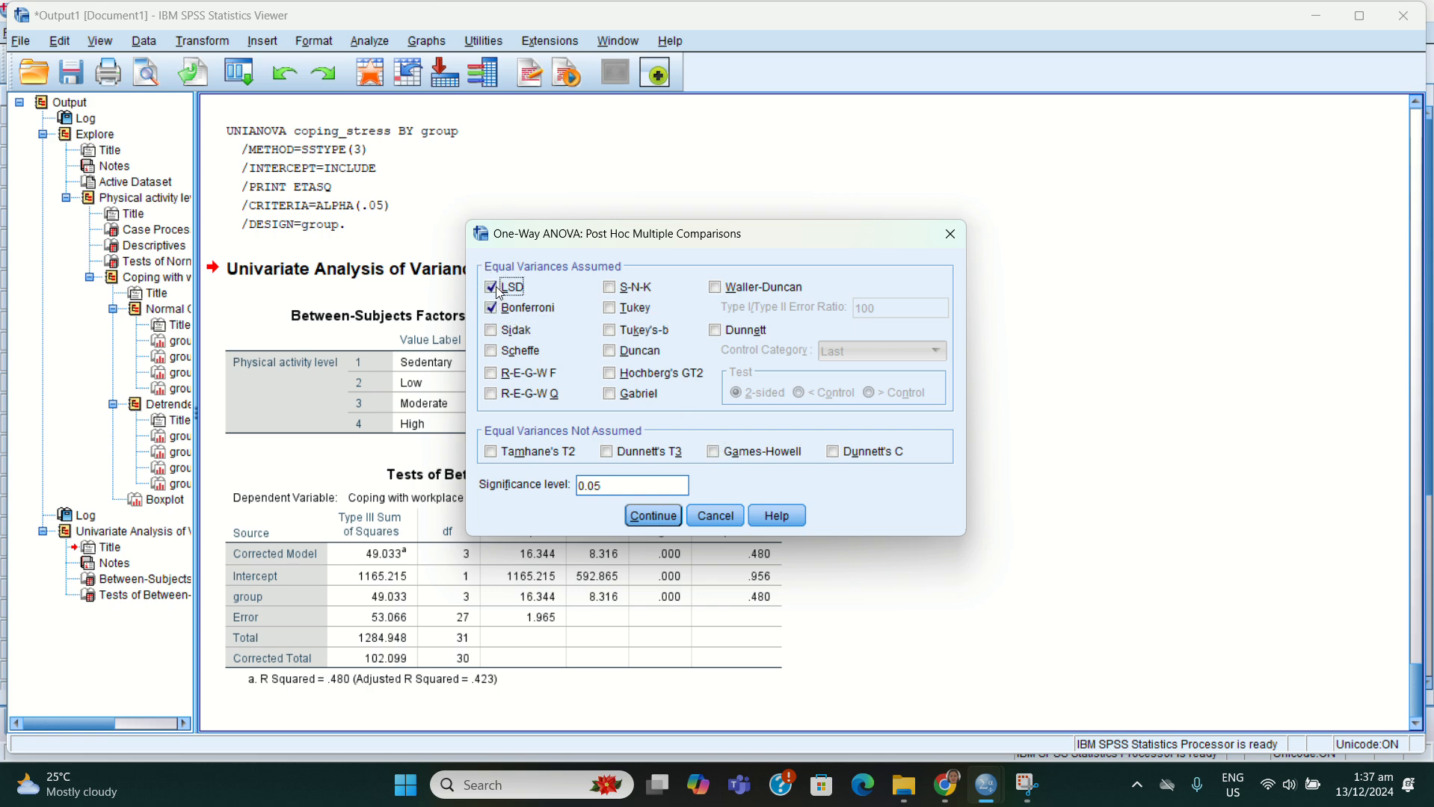
{"action": "left_click", "coordinate": [667, 522]}
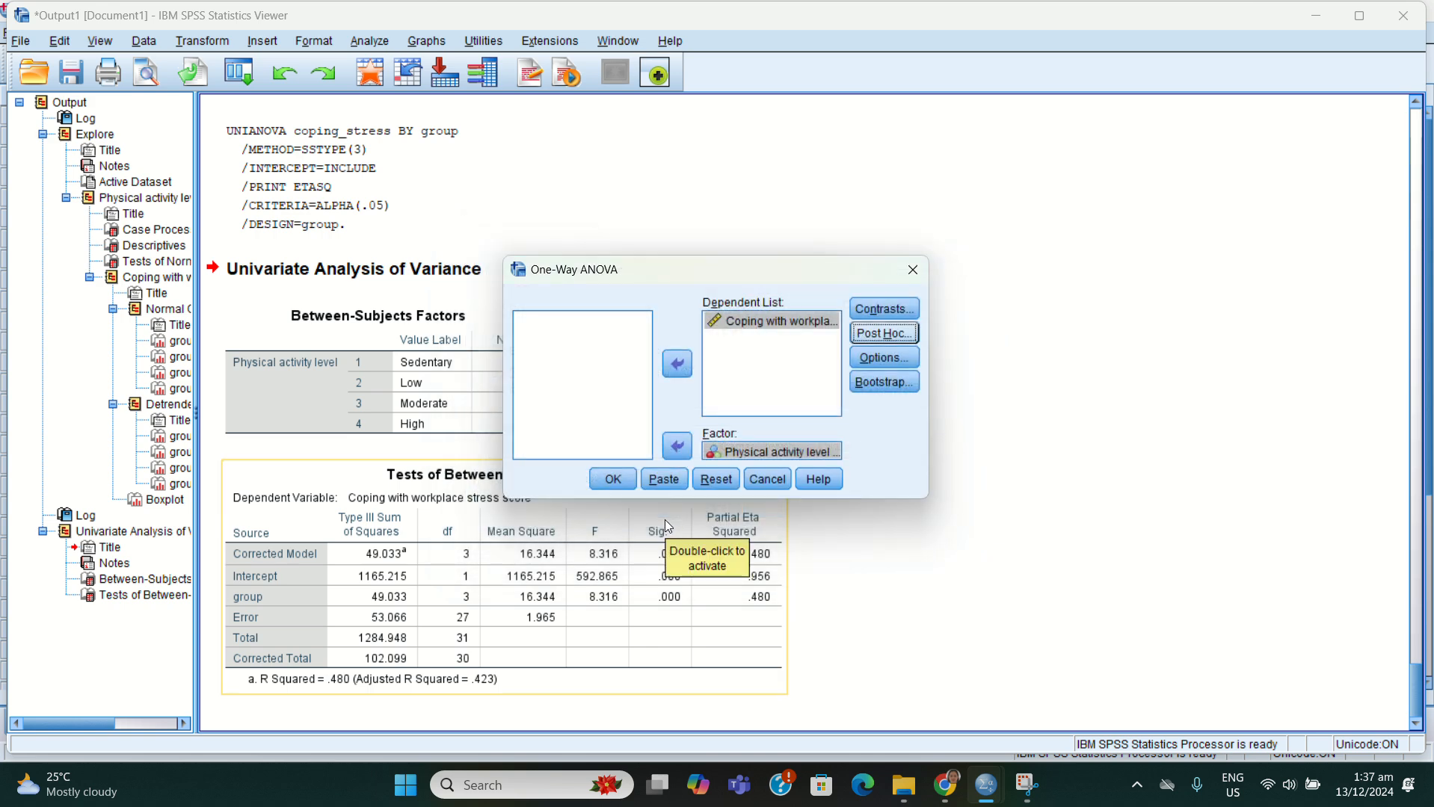
{"action": "left_click", "coordinate": [613, 479]}
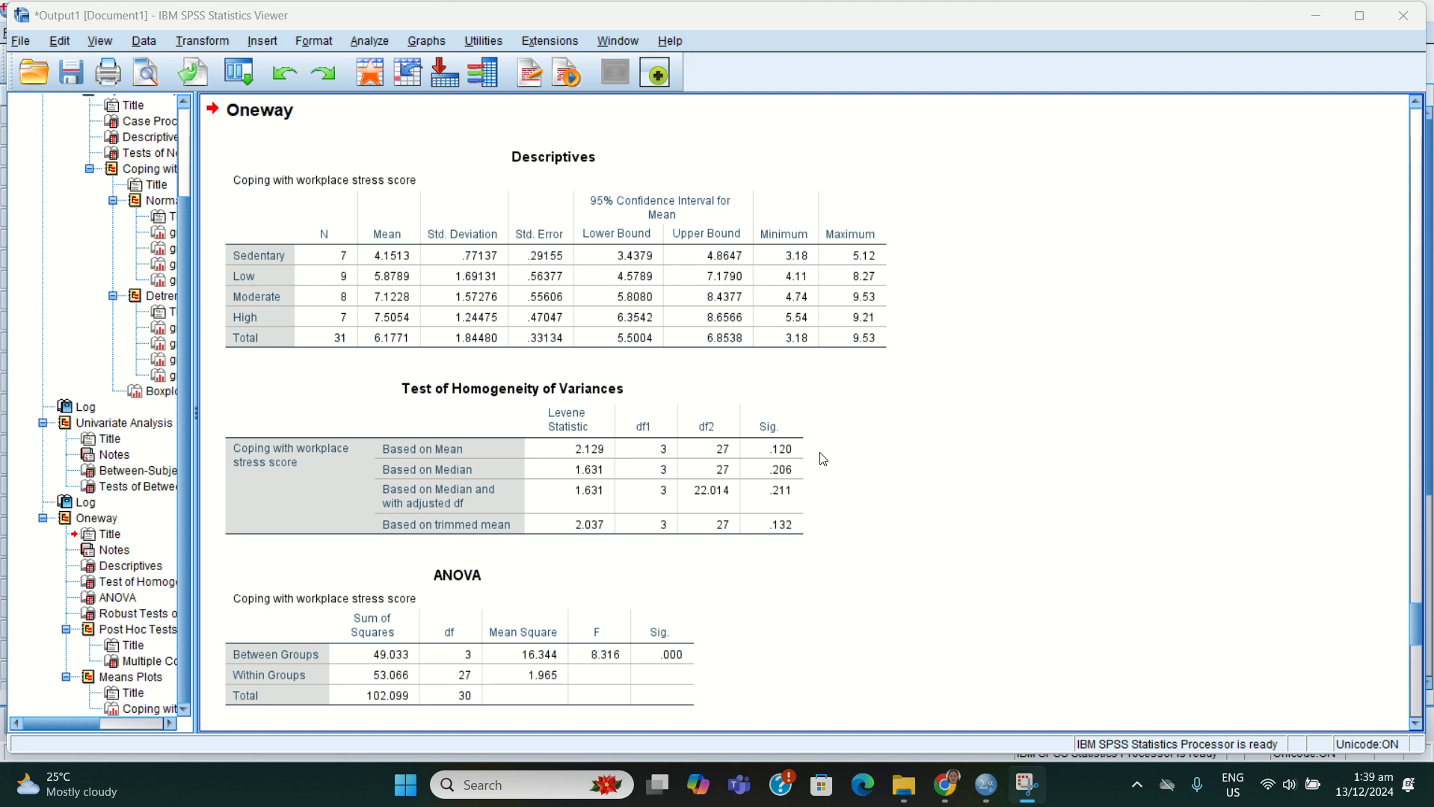
- Examine the Oneway output, including the homogeneity of variances test, the ANOVA table, the multiple comparisons and the means plot
{"action": "left_click", "coordinate": [549, 432]}
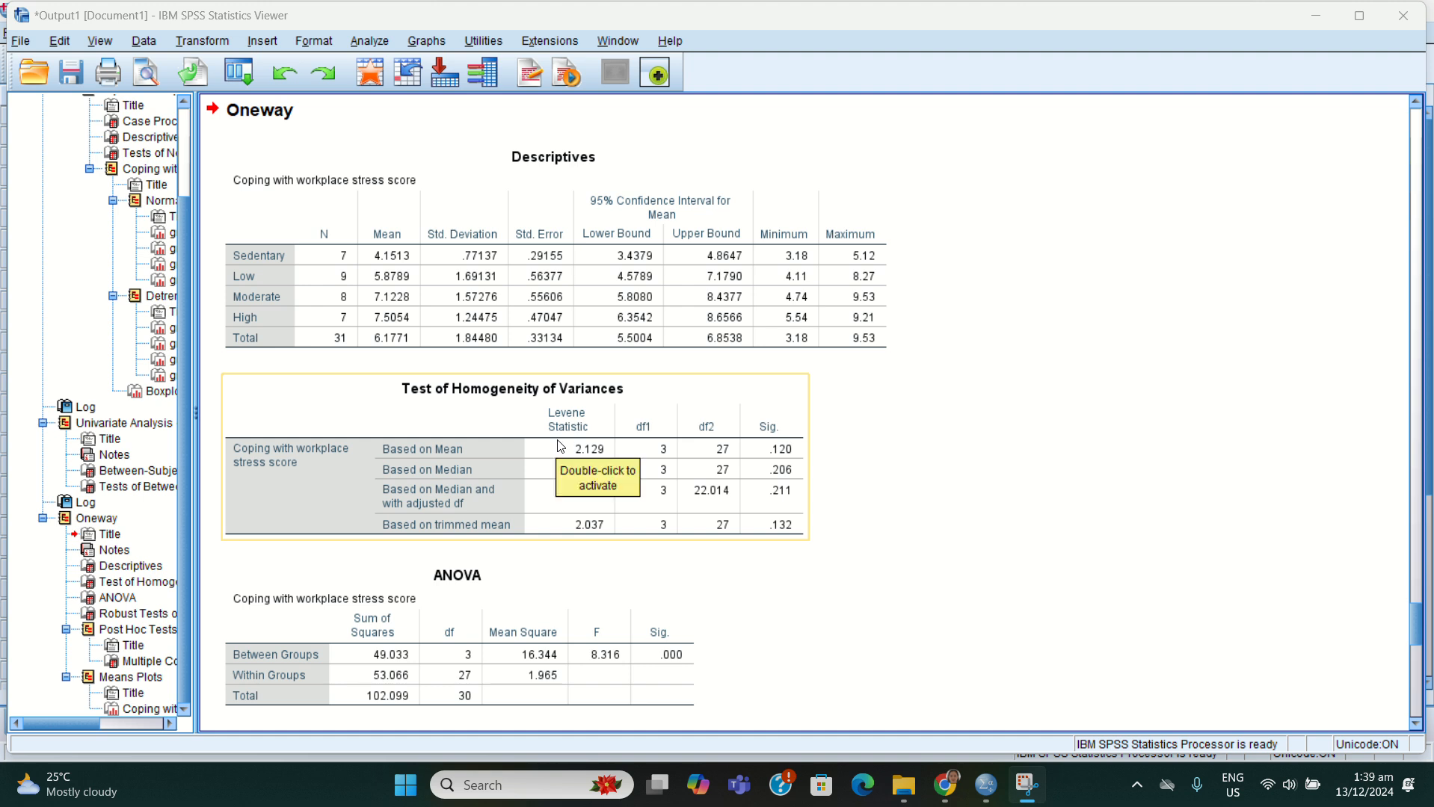
{"action": "left_click", "coordinate": [814, 465]}
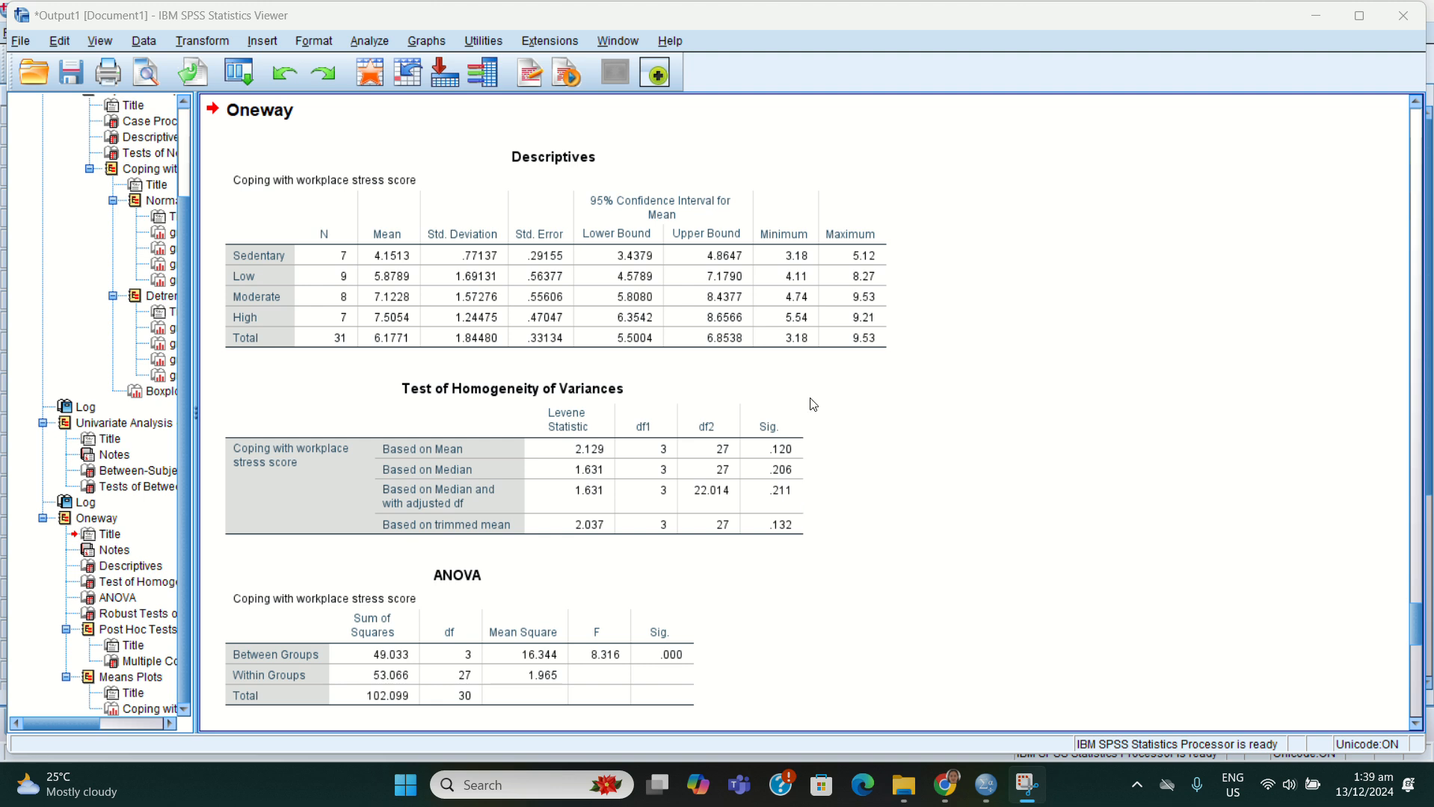
{"action": "scroll", "coordinate": [860, 486], "scroll_direction": "down", "scroll_amount": 5}
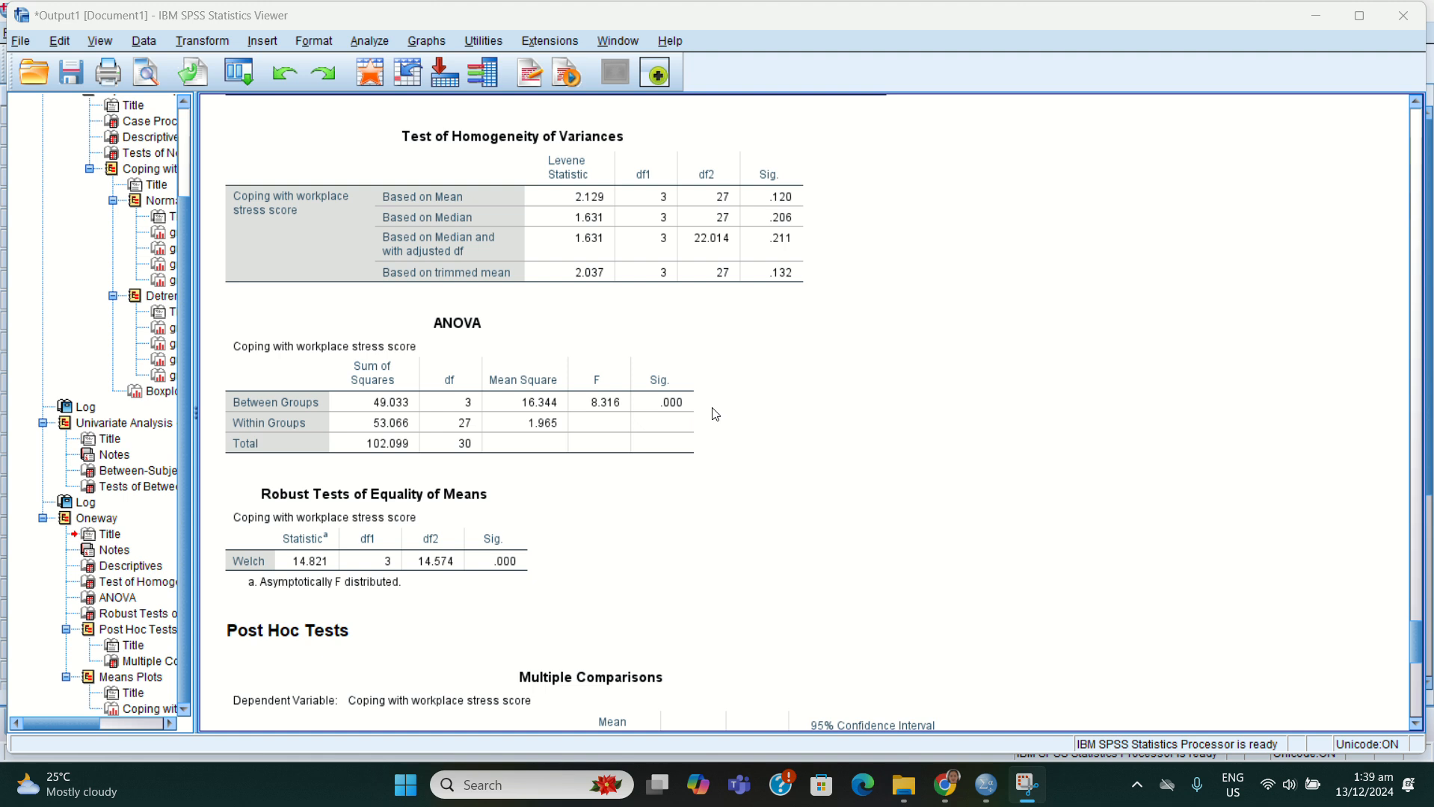
{"action": "left_click", "coordinate": [627, 421]}
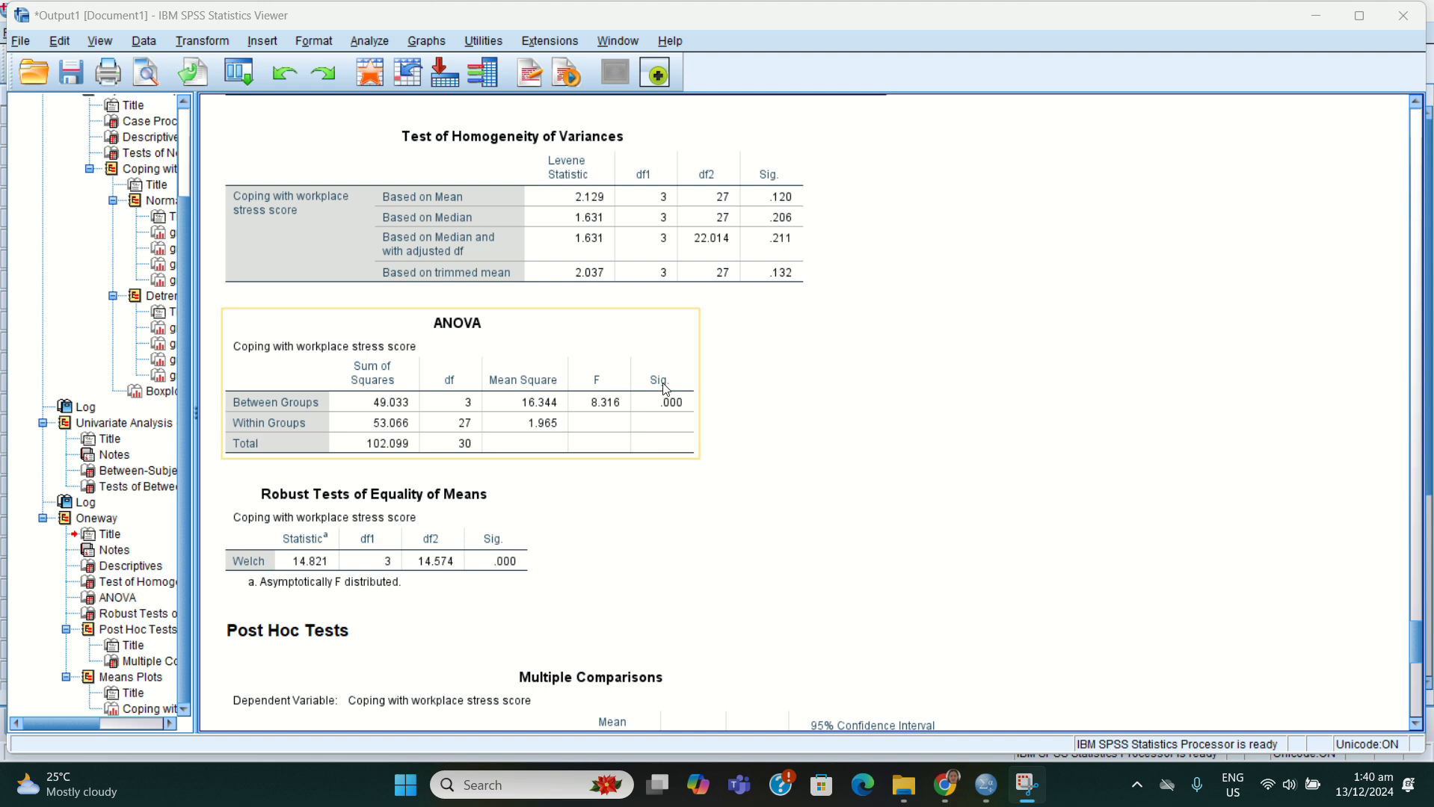
{"action": "left_click", "coordinate": [811, 474]}
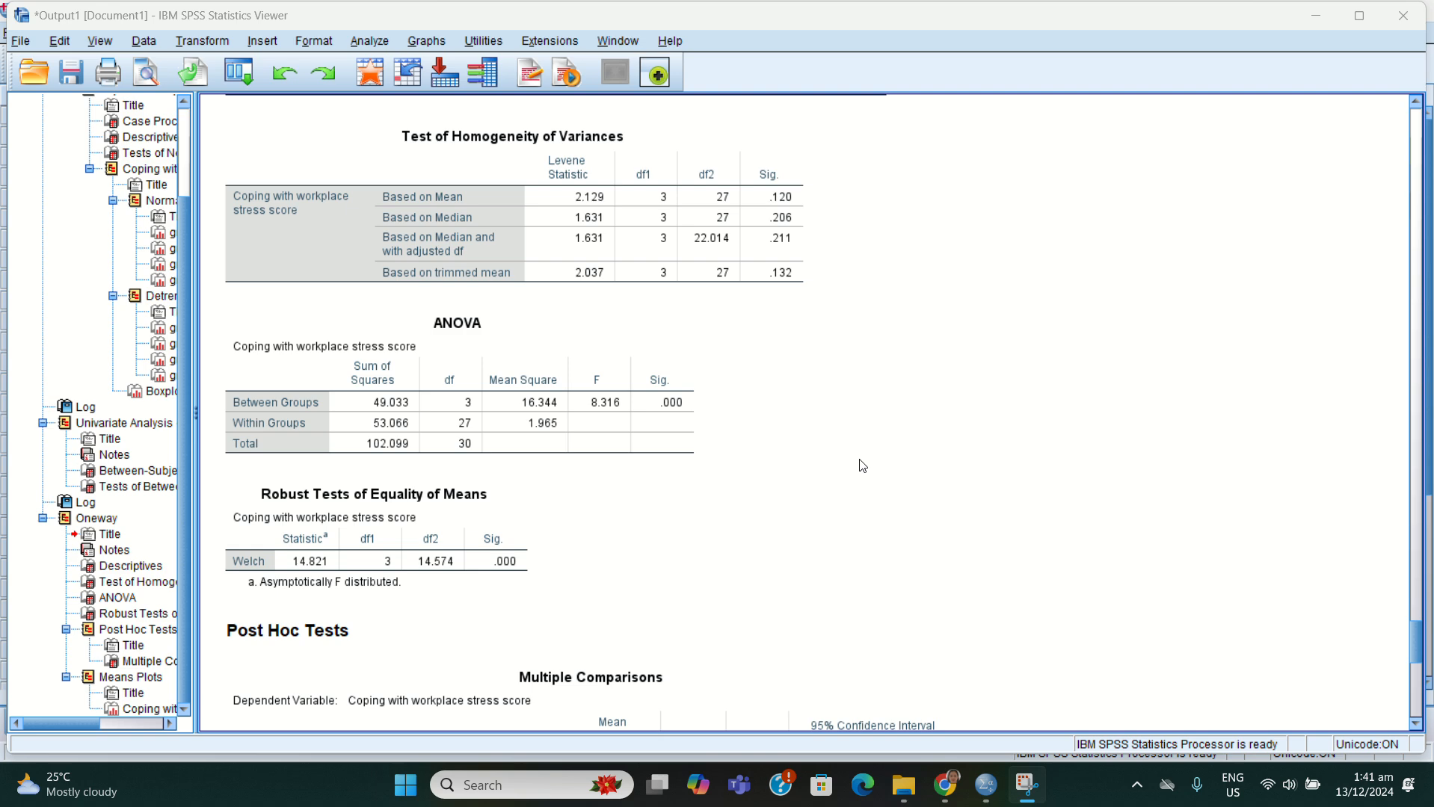
{"action": "scroll", "coordinate": [862, 466], "scroll_direction": "down", "scroll_amount": 15}
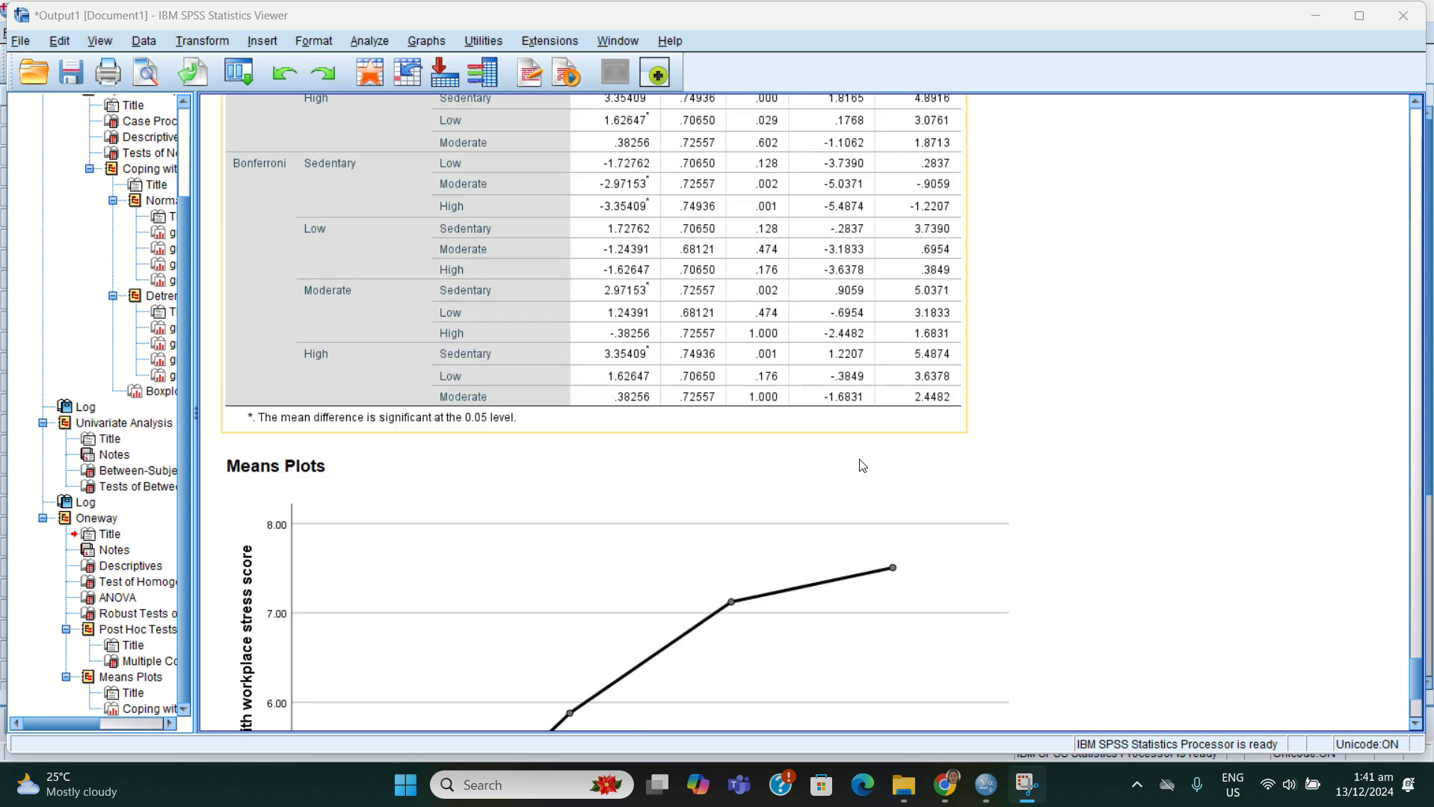
{"action": "scroll", "coordinate": [863, 466], "scroll_direction": "down", "scroll_amount": 4}
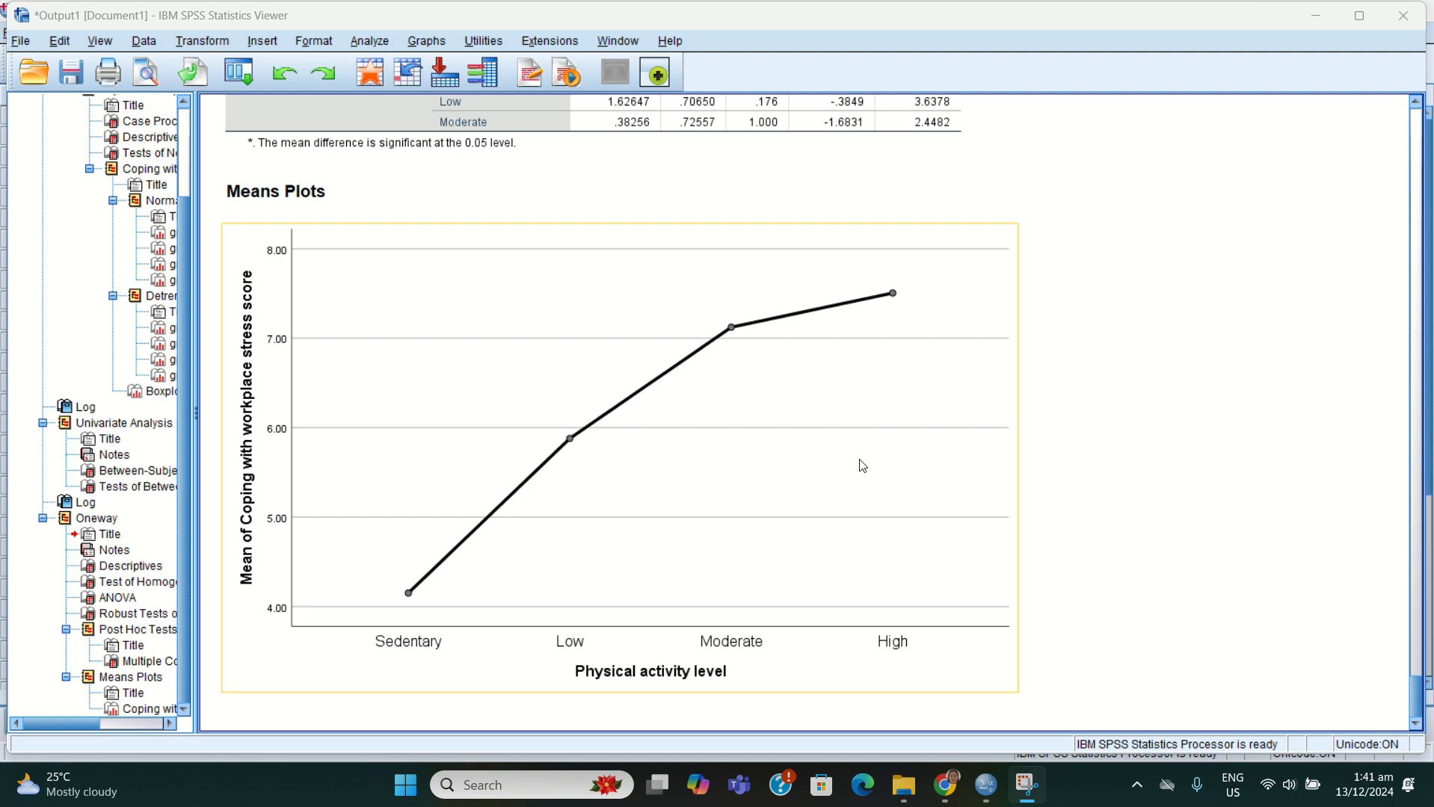